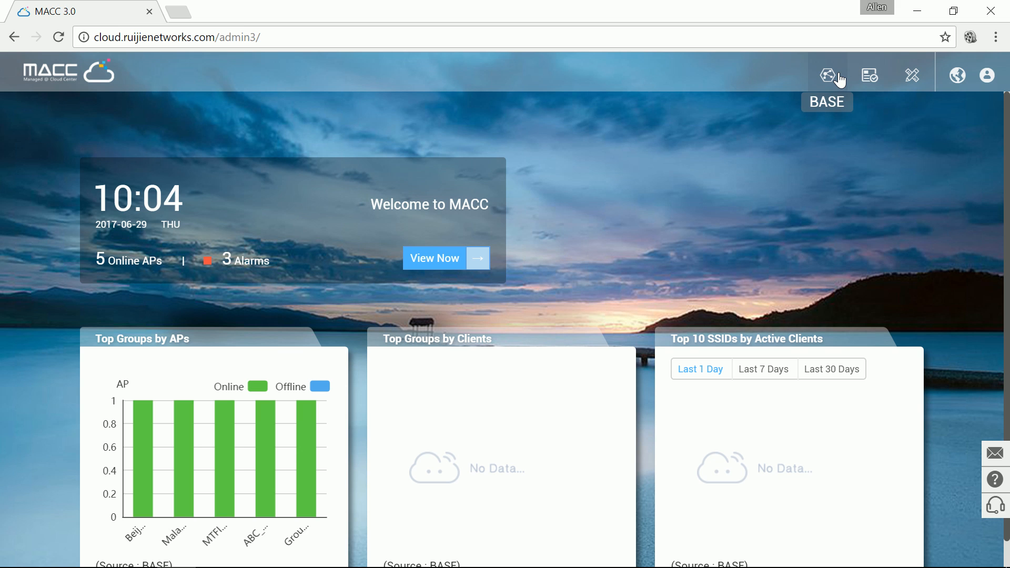
Open the BASE management console from the MACC welcome dashboard.
click(828, 77)
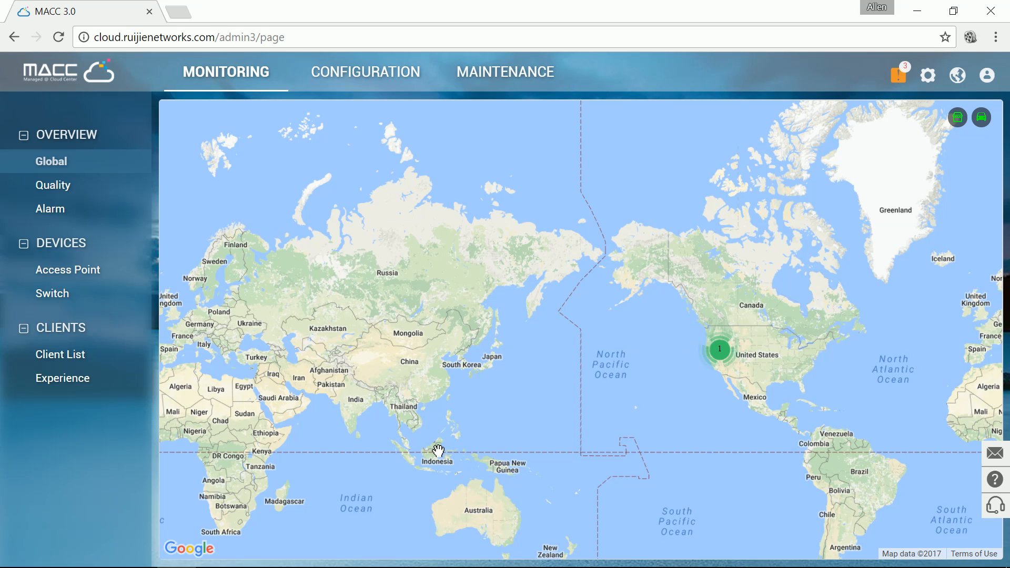
Bring the Malaysia device site into view on the map, then open Configuration > Groups.
drag(438, 451, 482, 378)
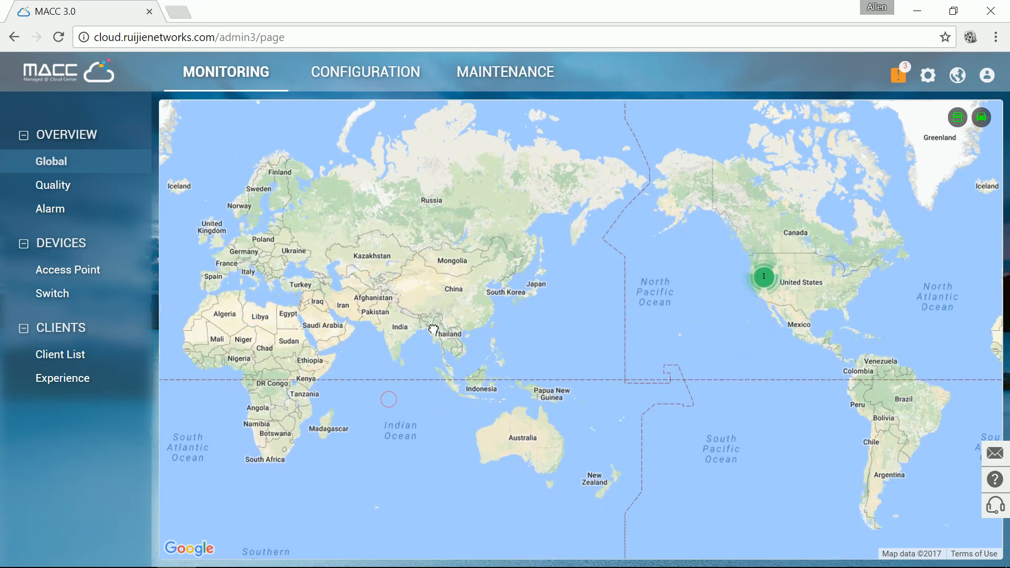
scroll(474, 348, up, 1)
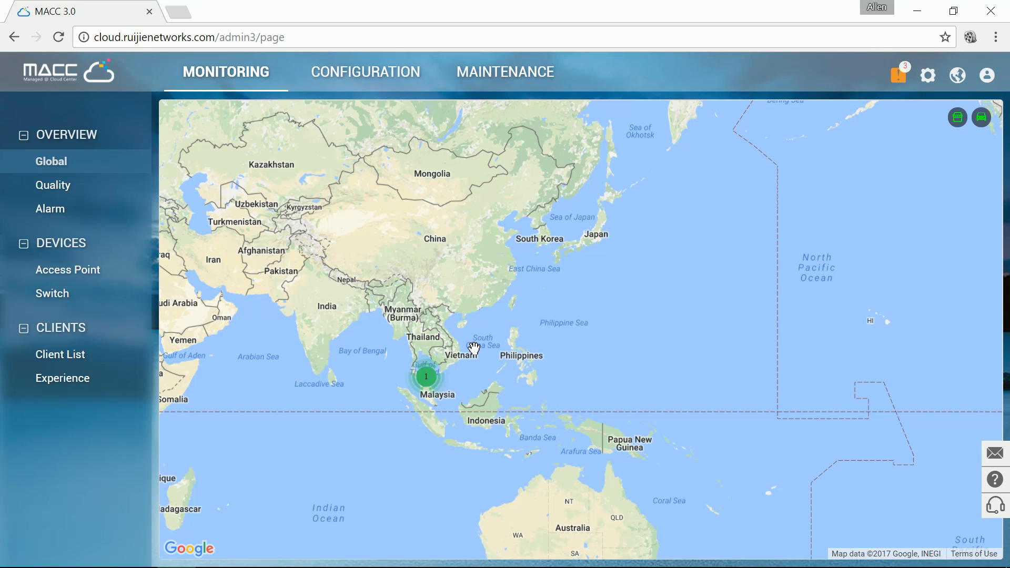
click(393, 75)
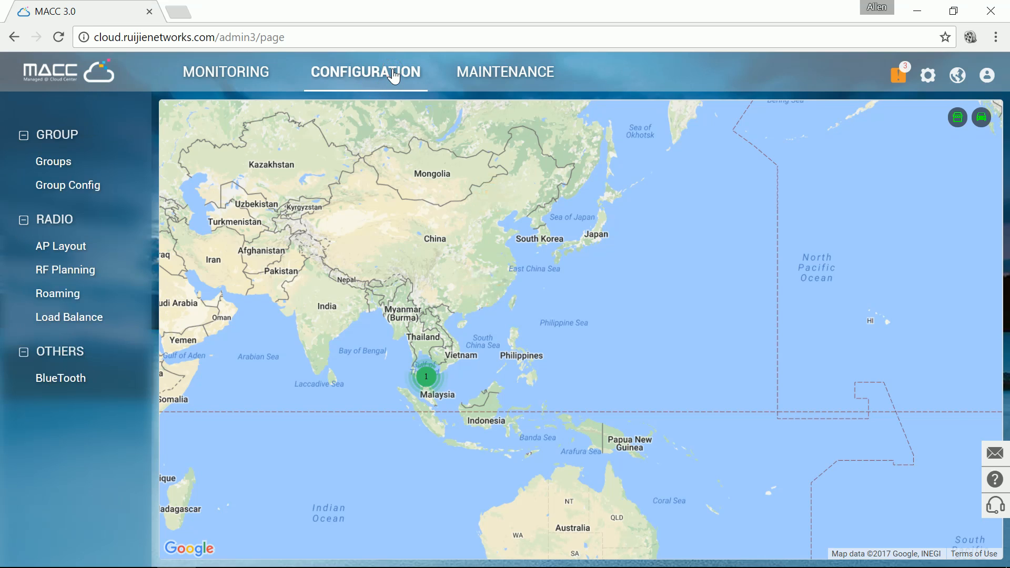
click(45, 163)
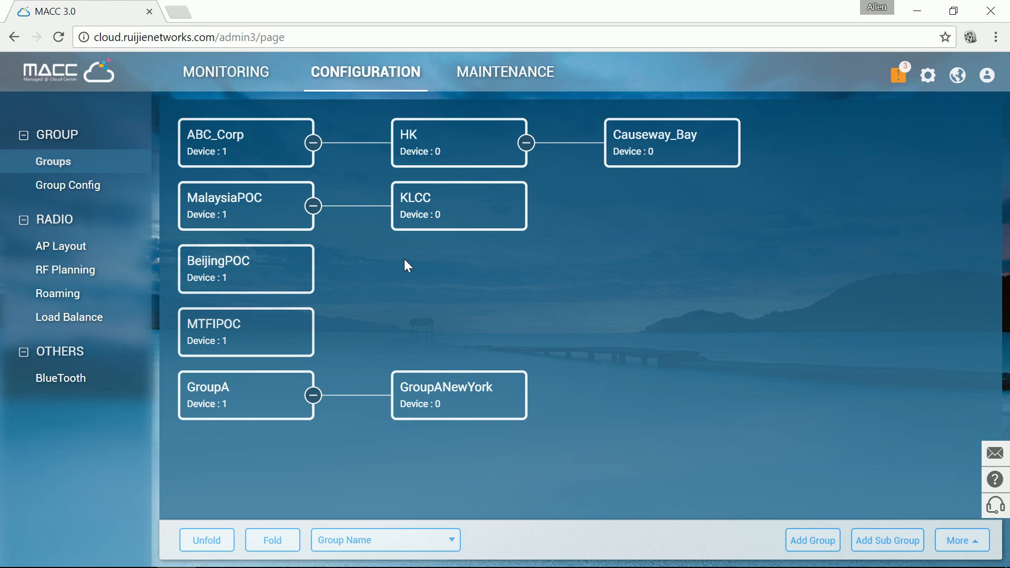
click(496, 82)
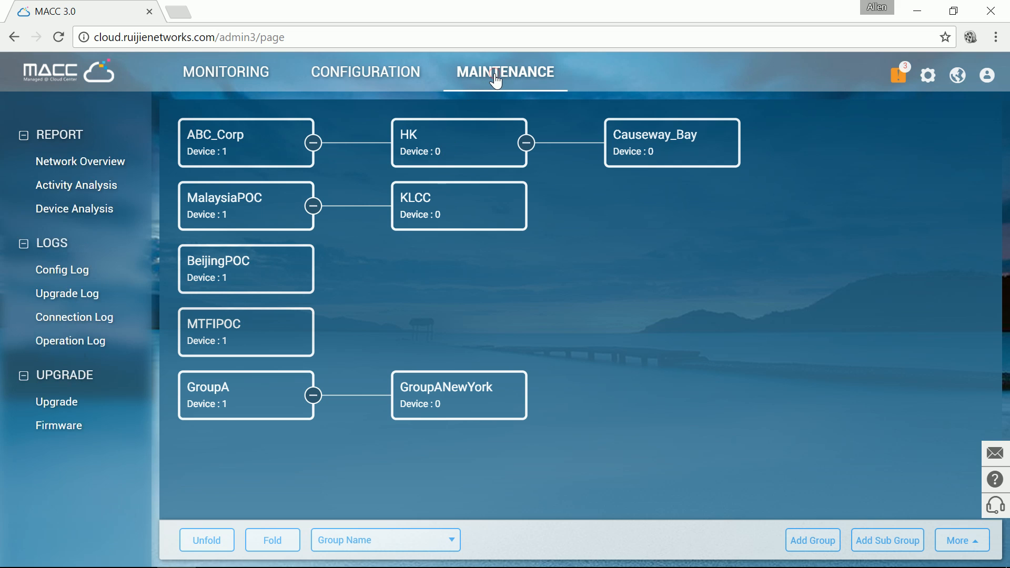
click(124, 161)
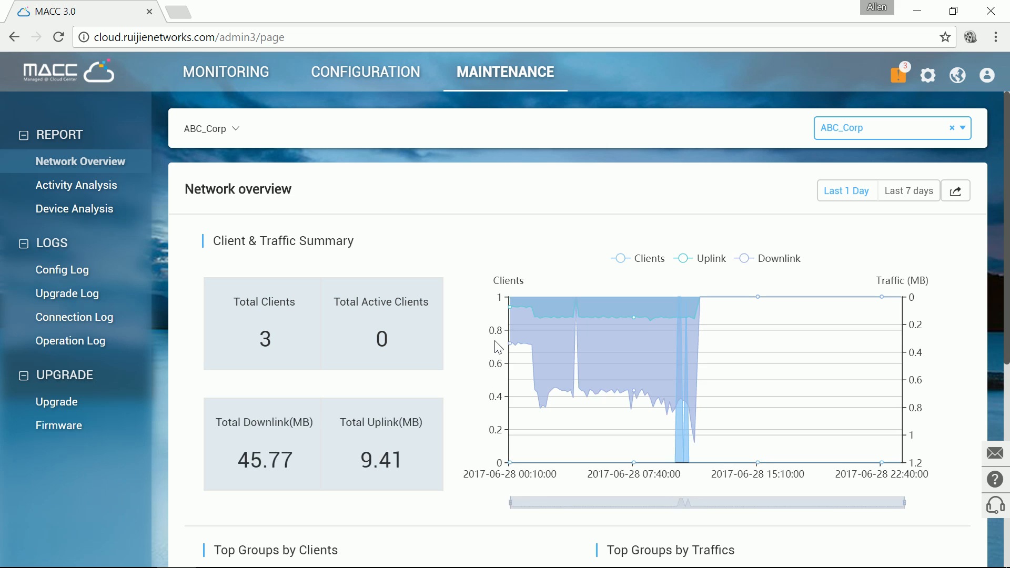
scroll(497, 348, down, 2)
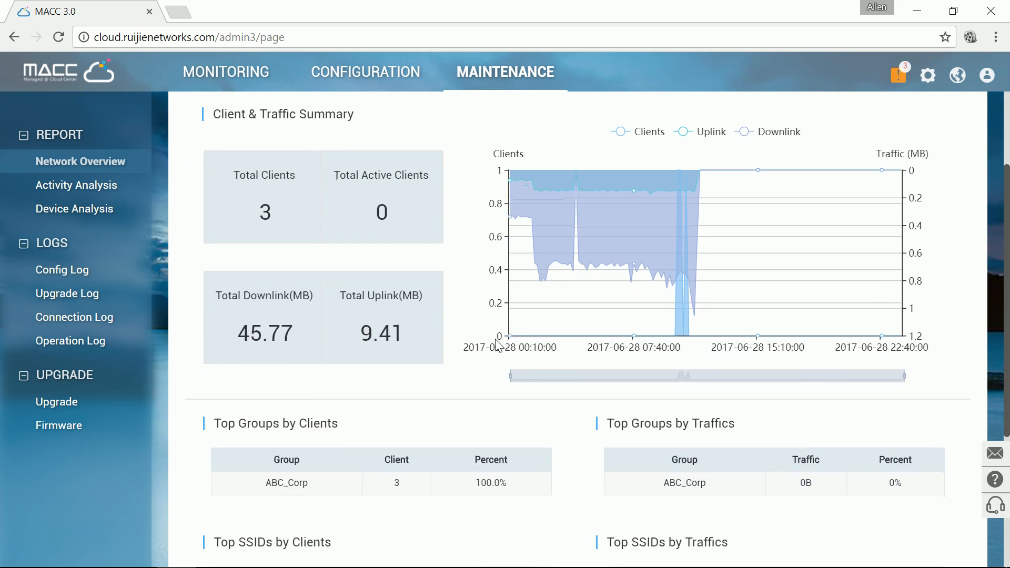
scroll(498, 345, down, 4)
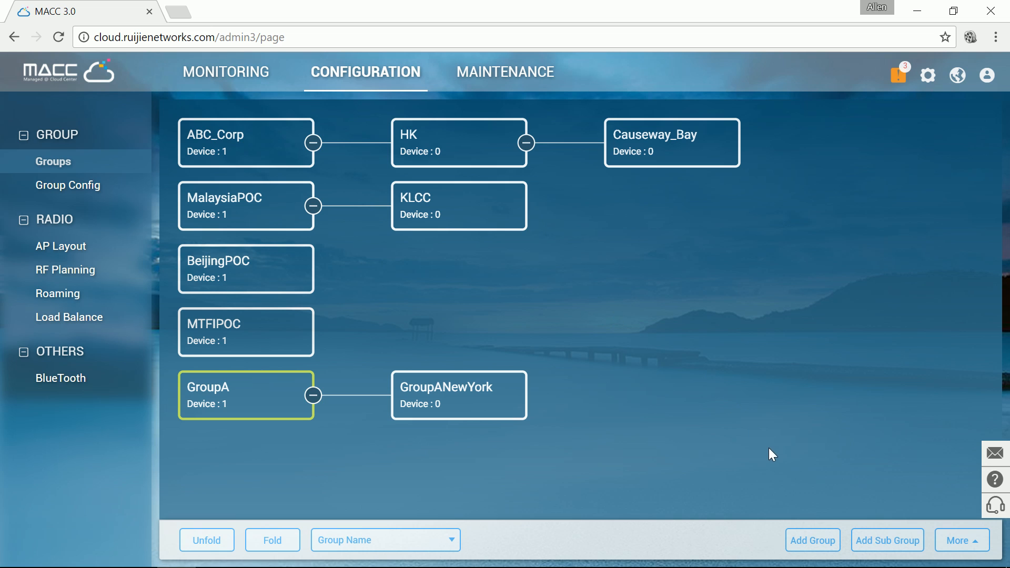
Create a new group named XYZ bound to London, United Kingdom, and continue to WiFi settings.
click(804, 546)
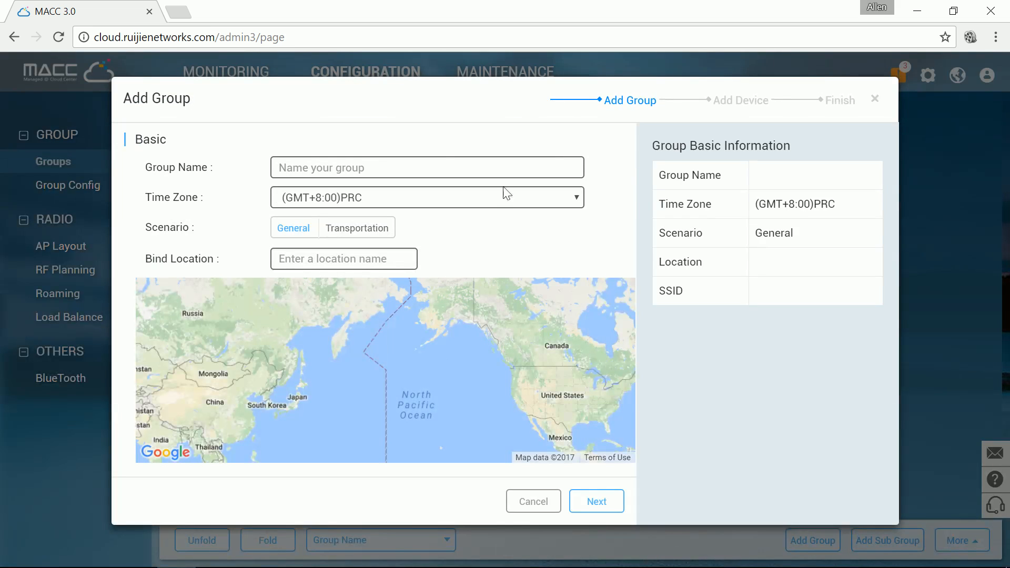
click(440, 164)
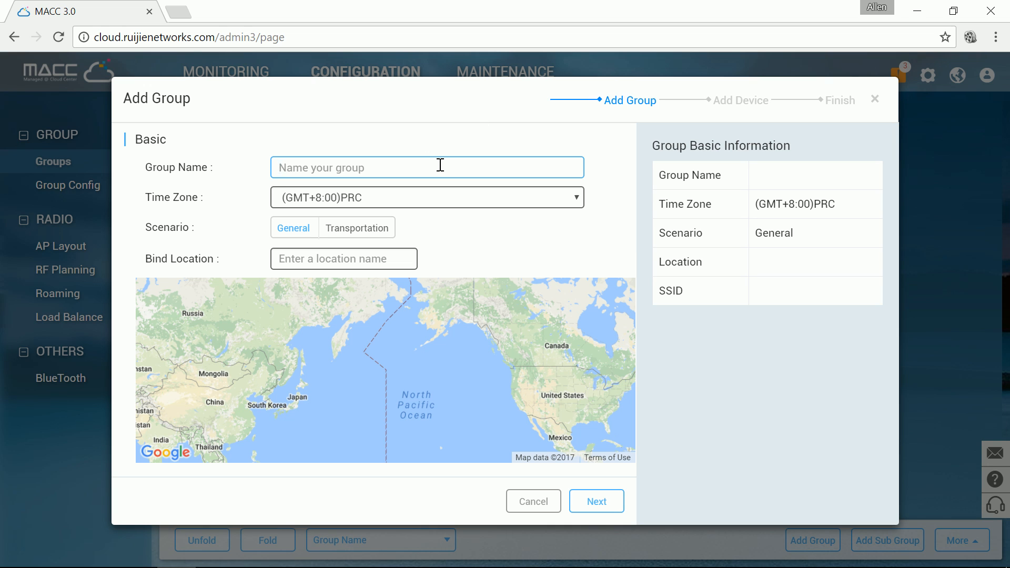
text(ZY)
key(BackSpace)
key(BackSpace)
text(XYZ)
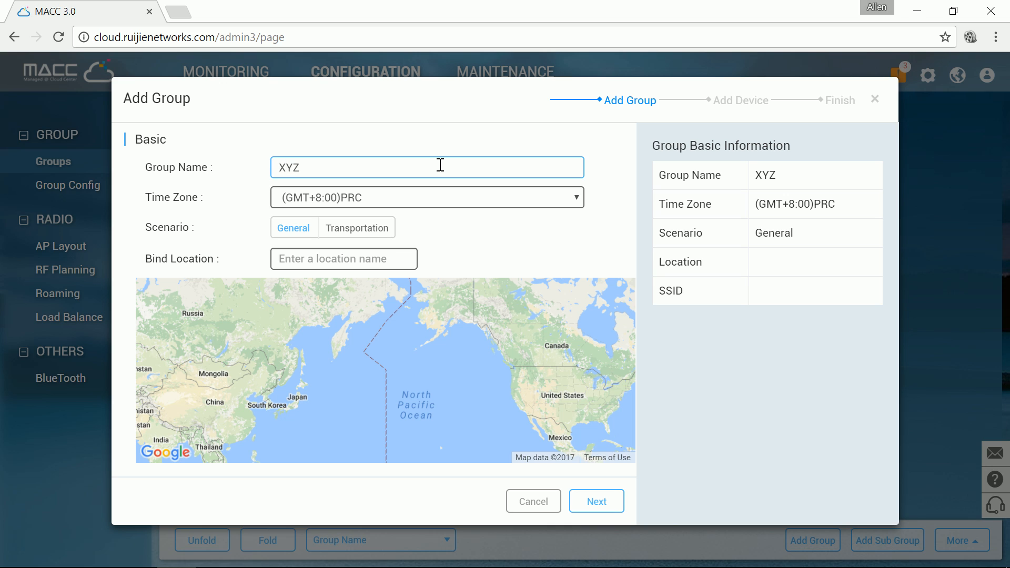
click(349, 258)
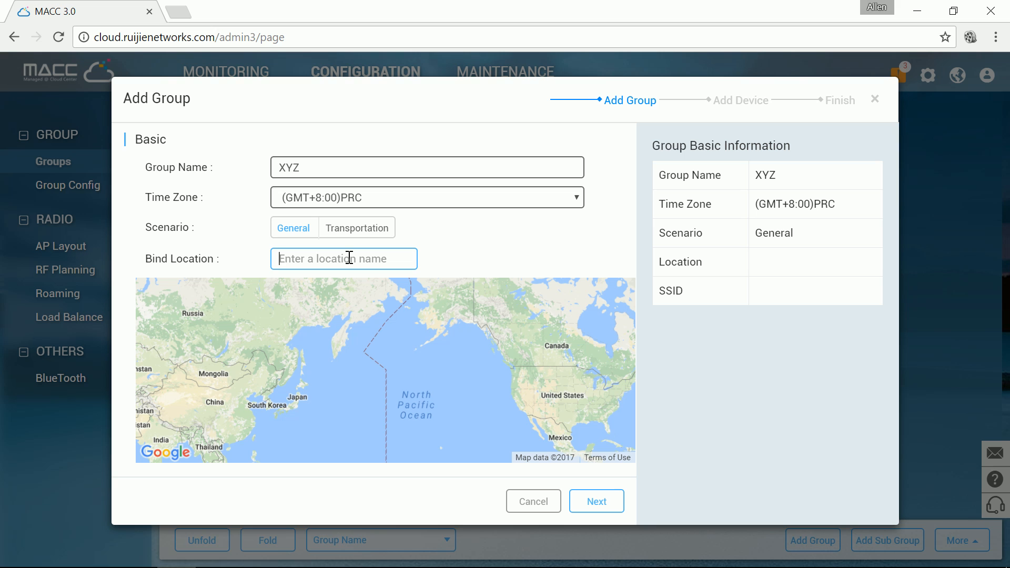
text(london)
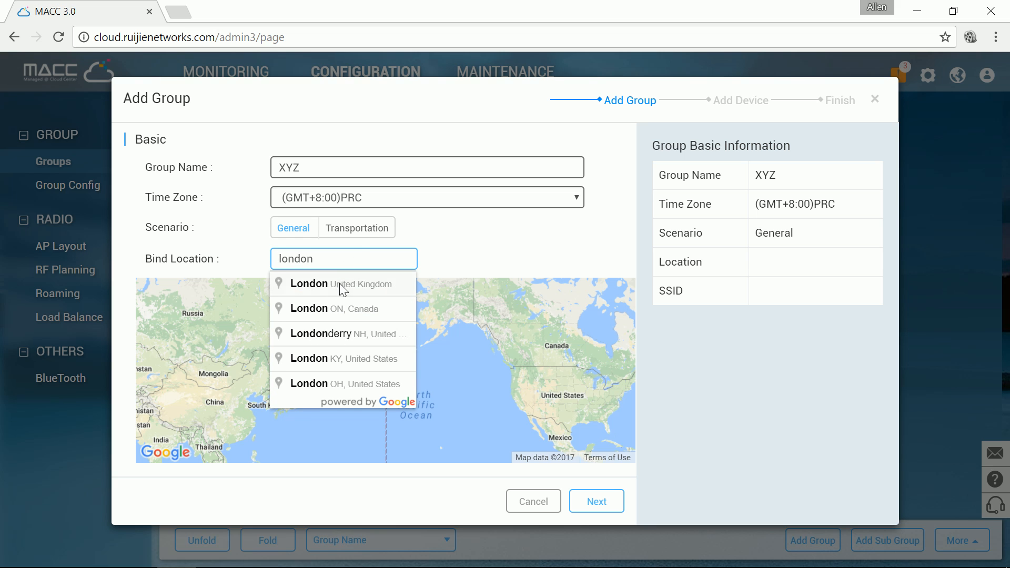
click(340, 285)
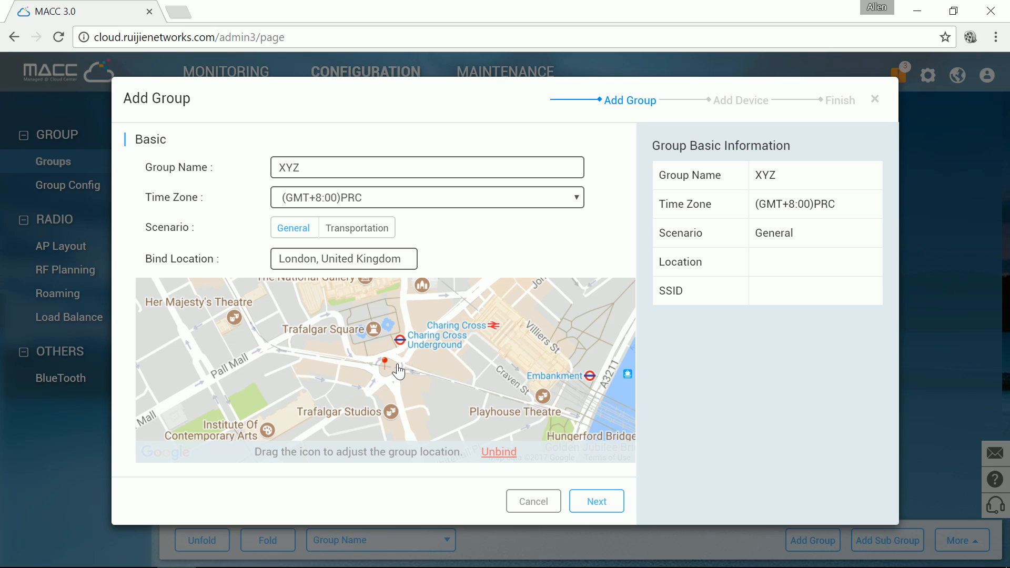
click(589, 500)
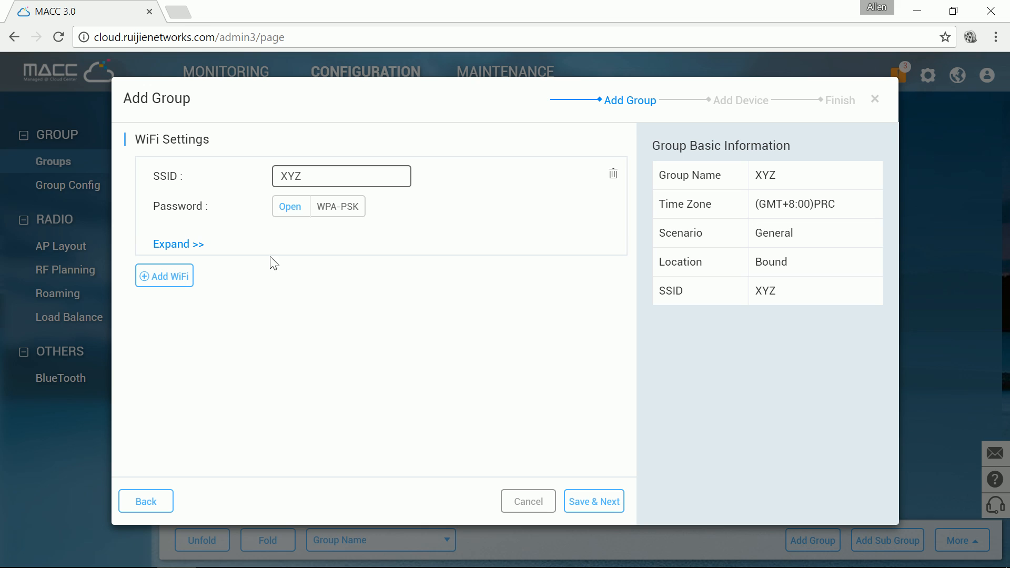
Rename the default SSID to XYZ-Staff, add a second SSID XYZ-Contractor, and save.
click(331, 177)
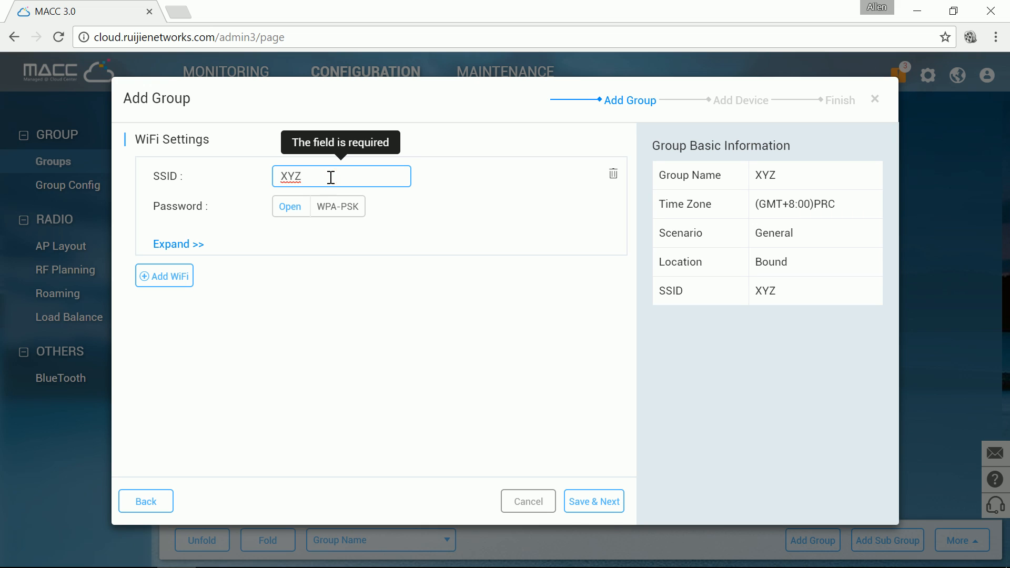
text(-S)
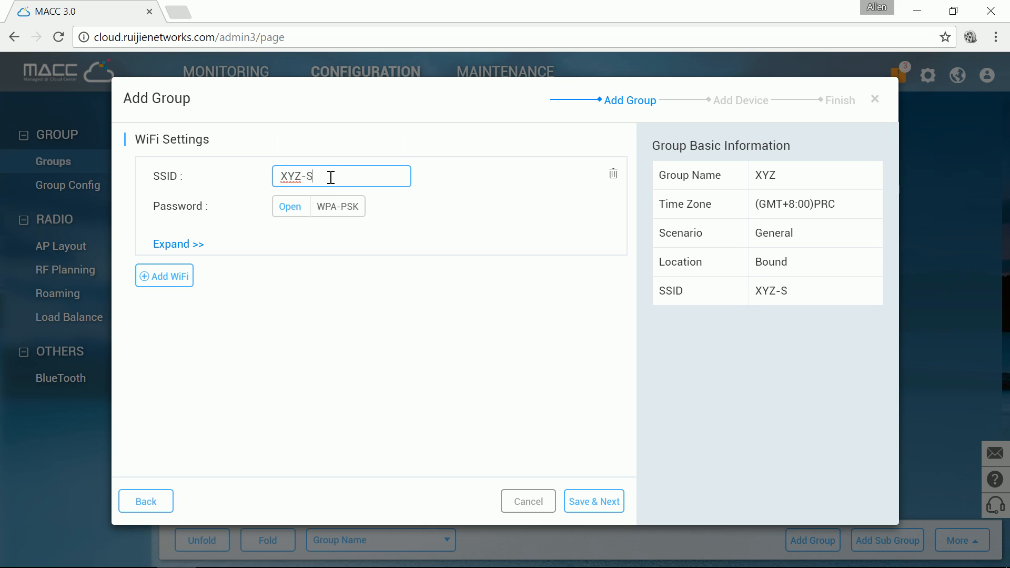
text(taff)
click(172, 284)
click(317, 282)
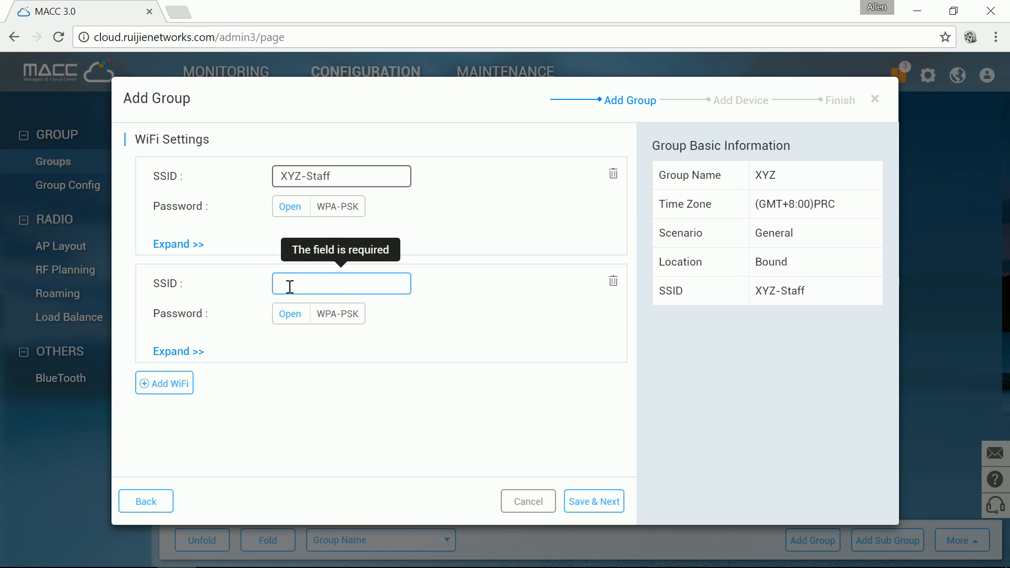
text(X)
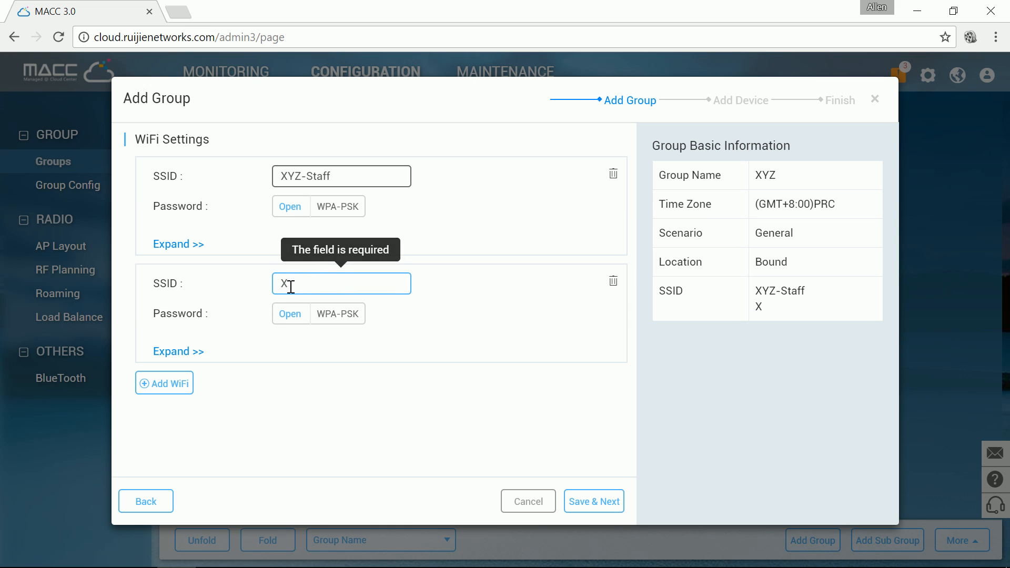
text(YZ-)
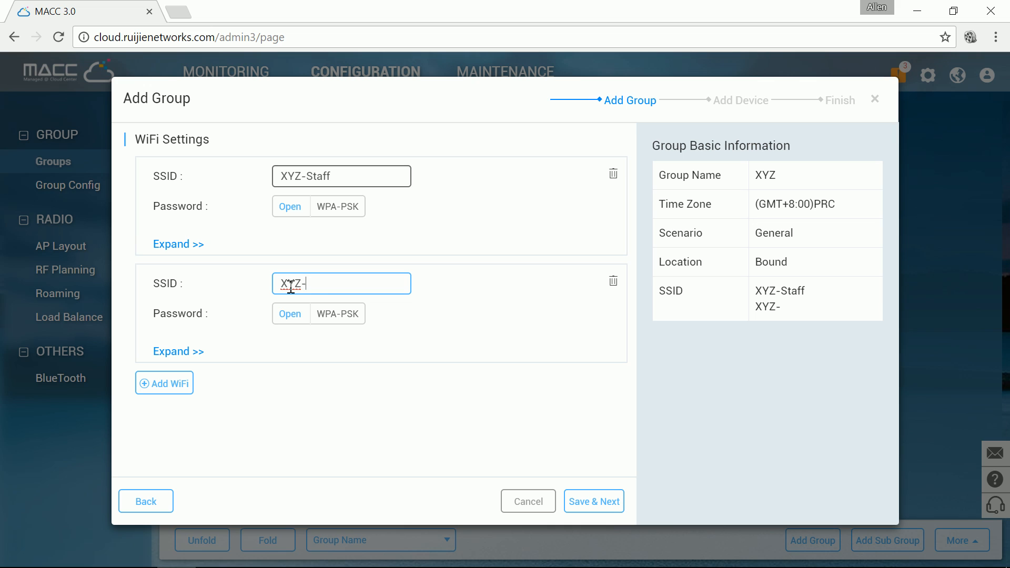
text(Contractor)
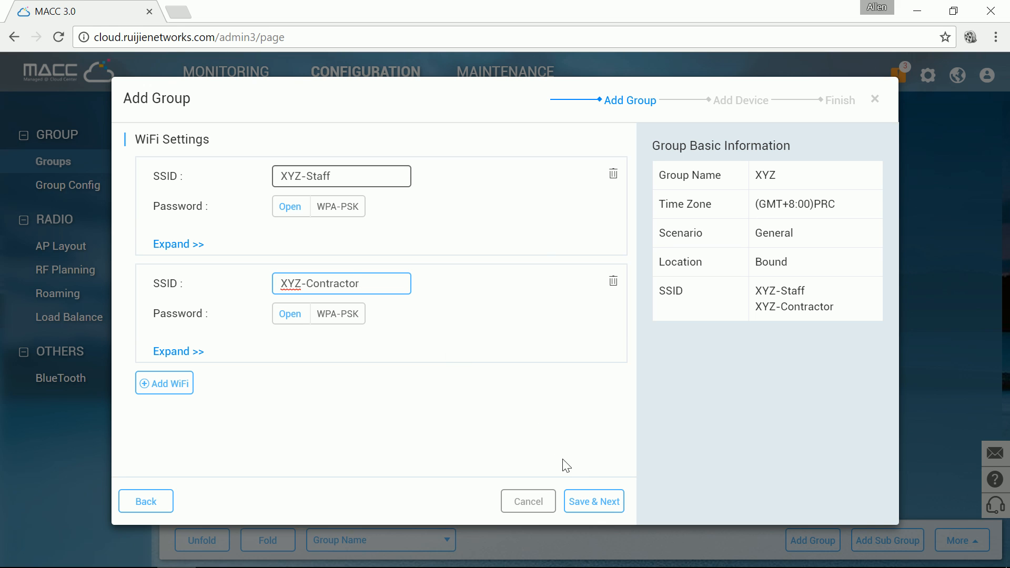
click(585, 507)
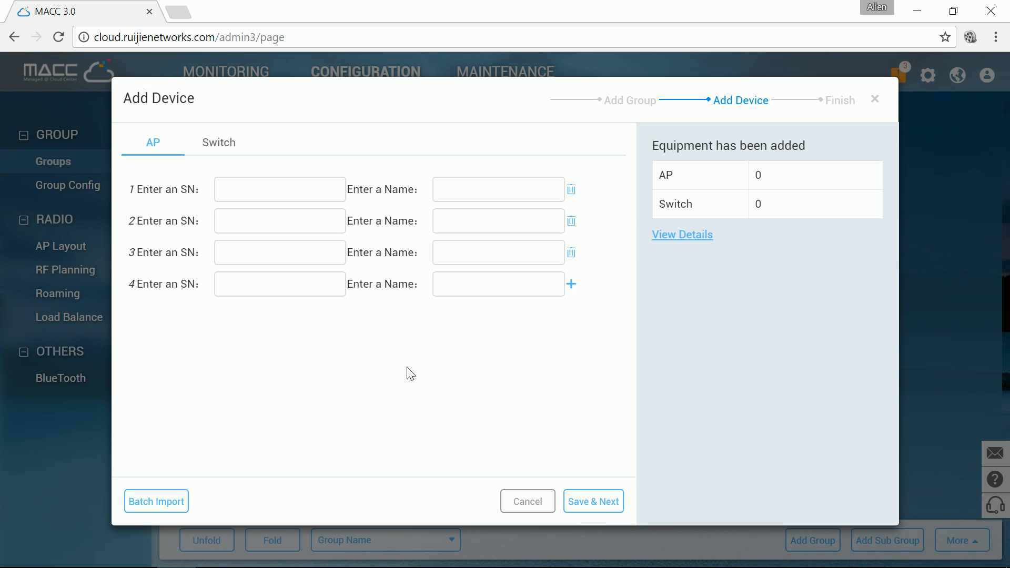
Enter the first AP's serial number and the name AP-1, then switch to bulk import.
click(287, 188)
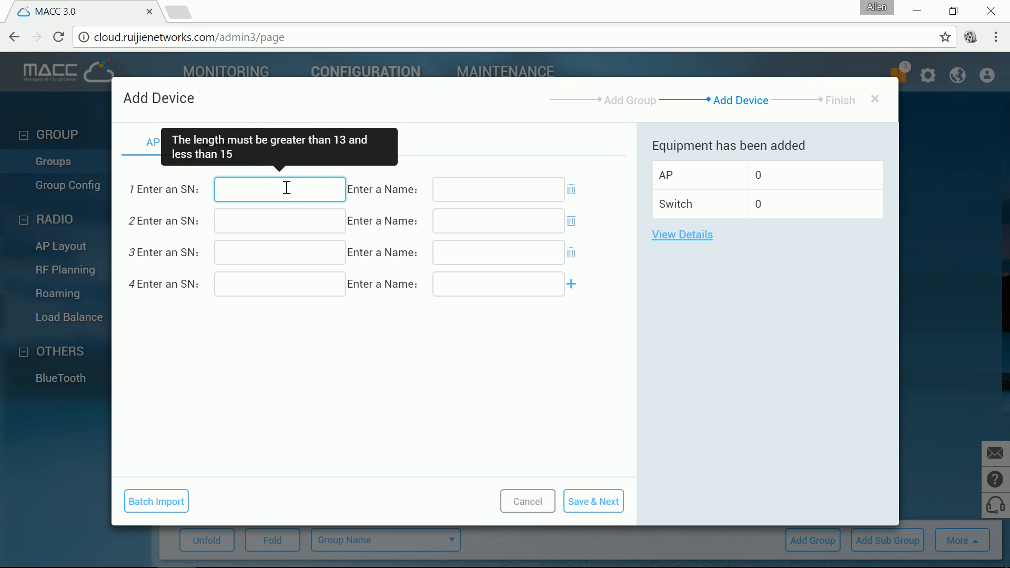
text(8)
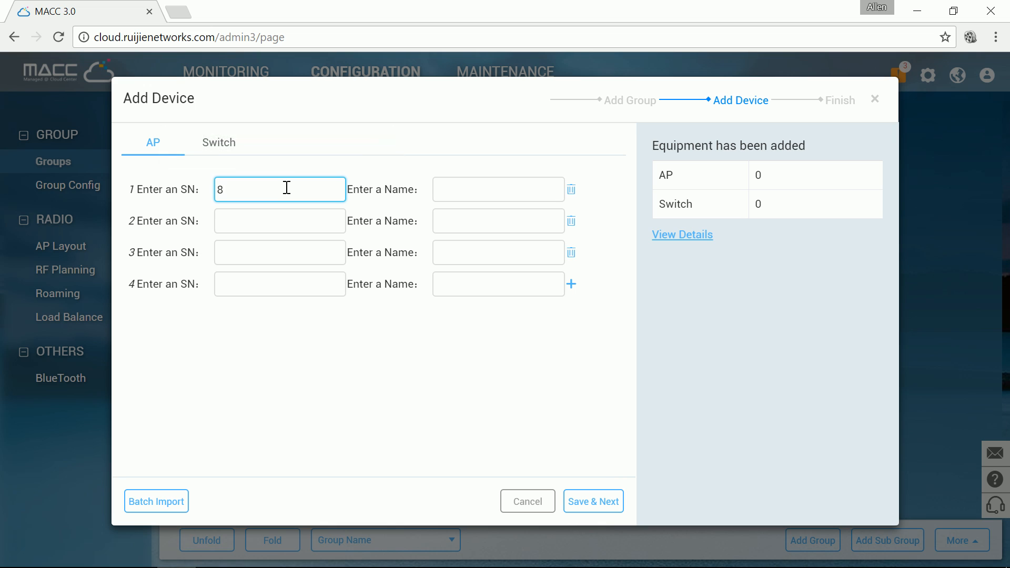
text(b)
text(kka)
text(lcmdh8)
text(0)
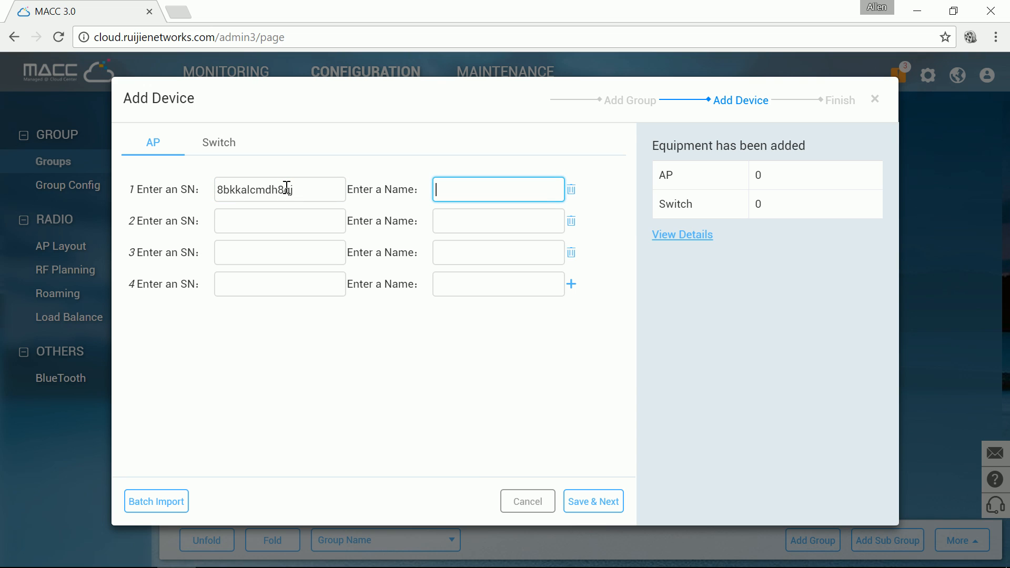
text(AP-1)
click(161, 504)
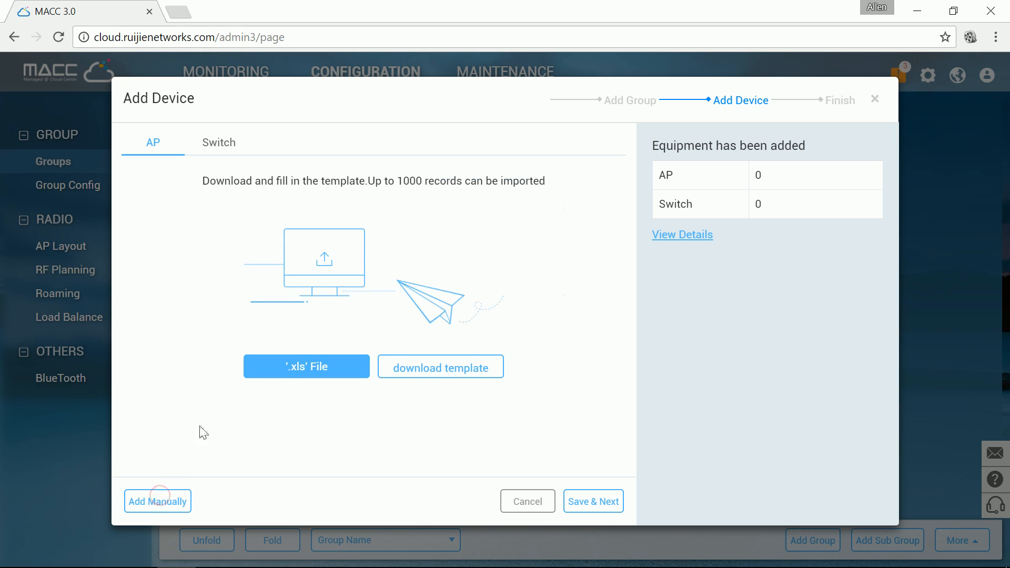
Download the XYZ_1040_template.xls device import template and open it in Excel.
click(419, 372)
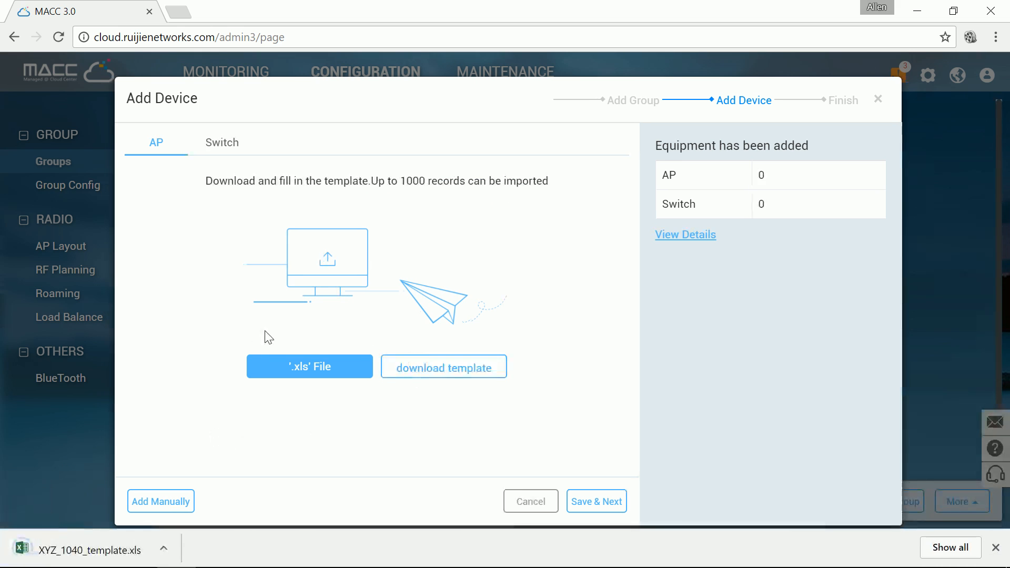
click(117, 560)
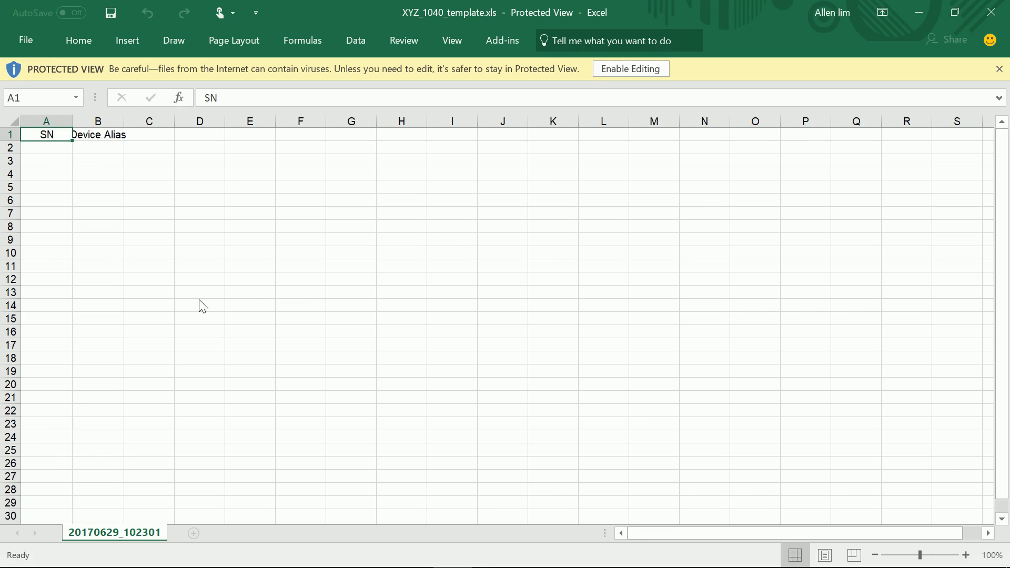
Review the template's SN cells A2:A11 and Device Alias cells B2:B11, then minimize Excel.
drag(48, 151, 50, 266)
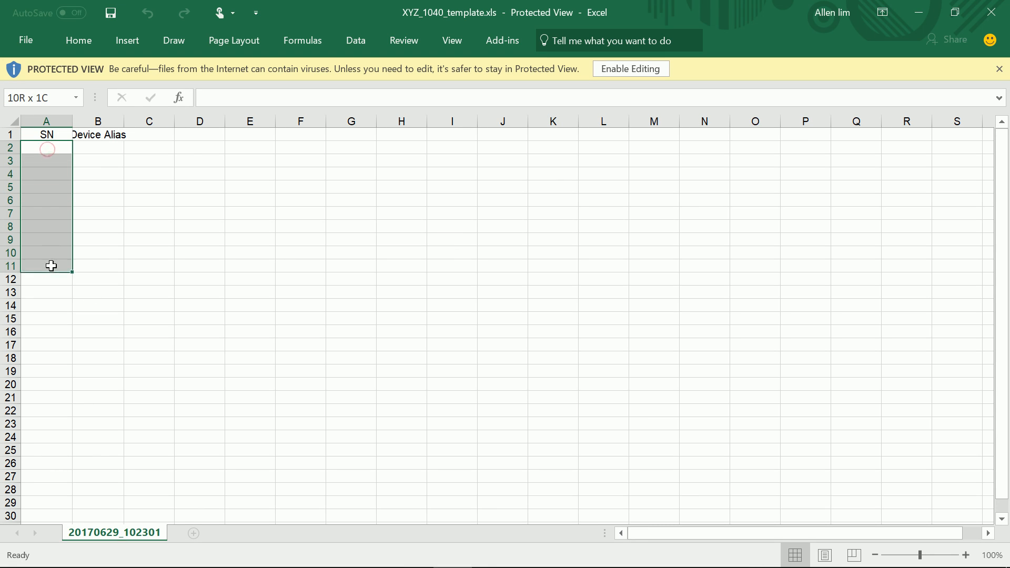
drag(95, 149, 92, 265)
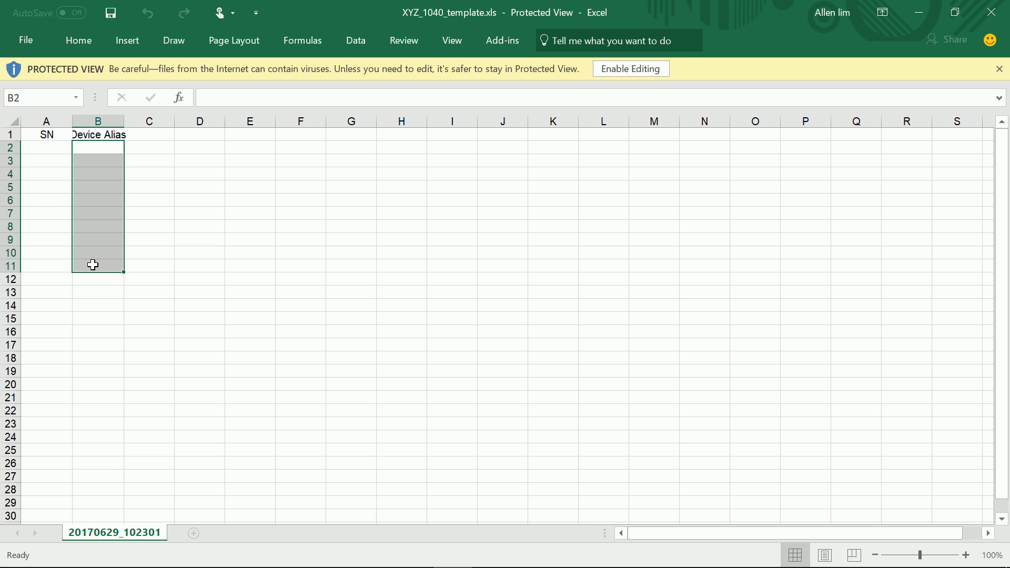
click(918, 16)
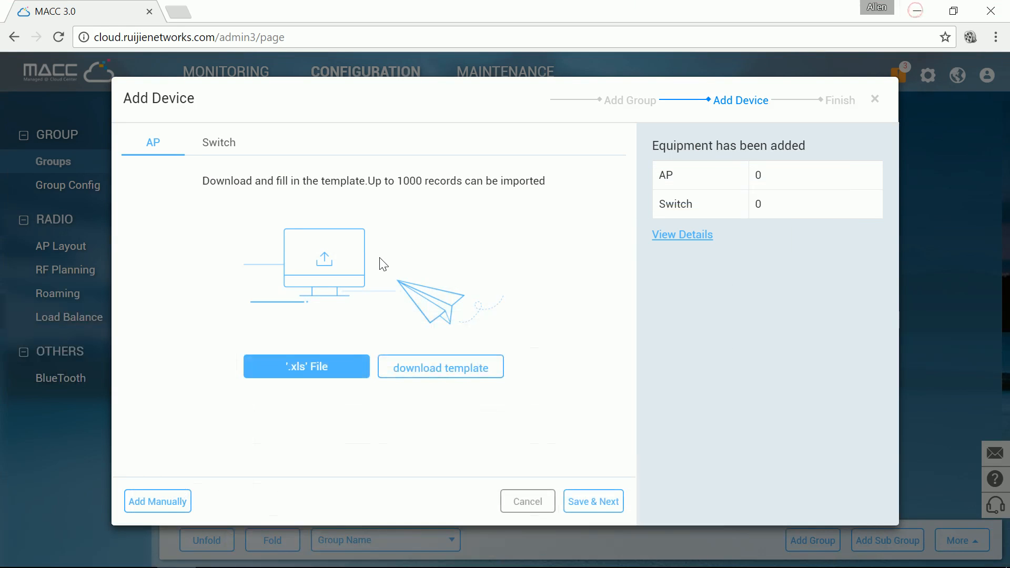
Skip the file upload, save AP-1 manually into group XYZ, and select XYZ in the group tree.
click(298, 374)
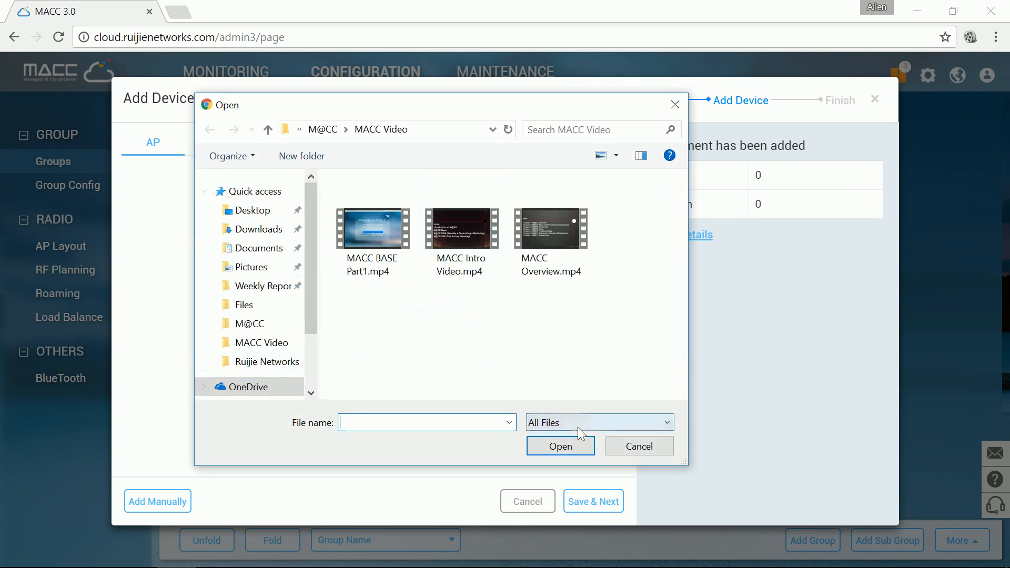
click(626, 445)
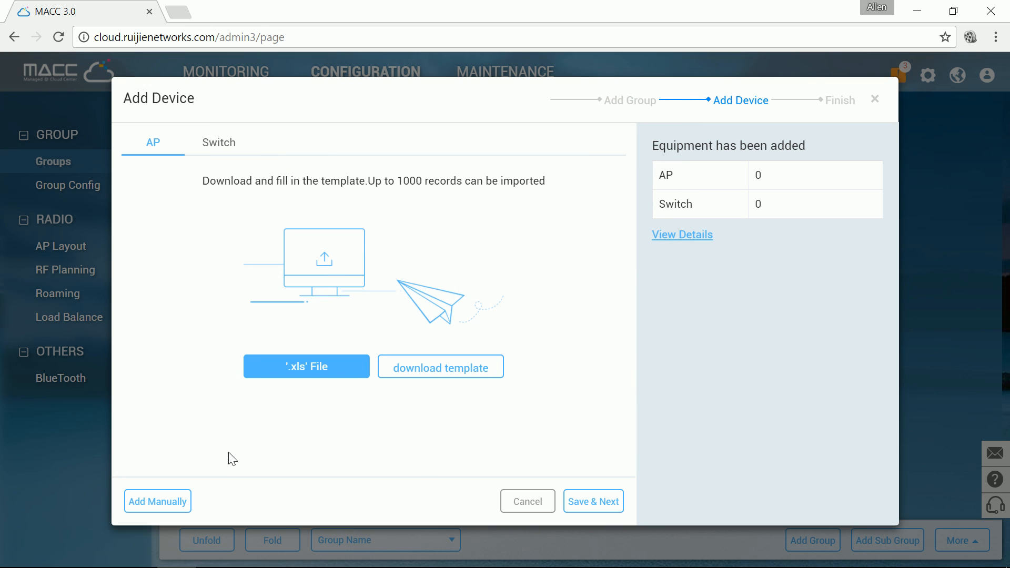
click(158, 501)
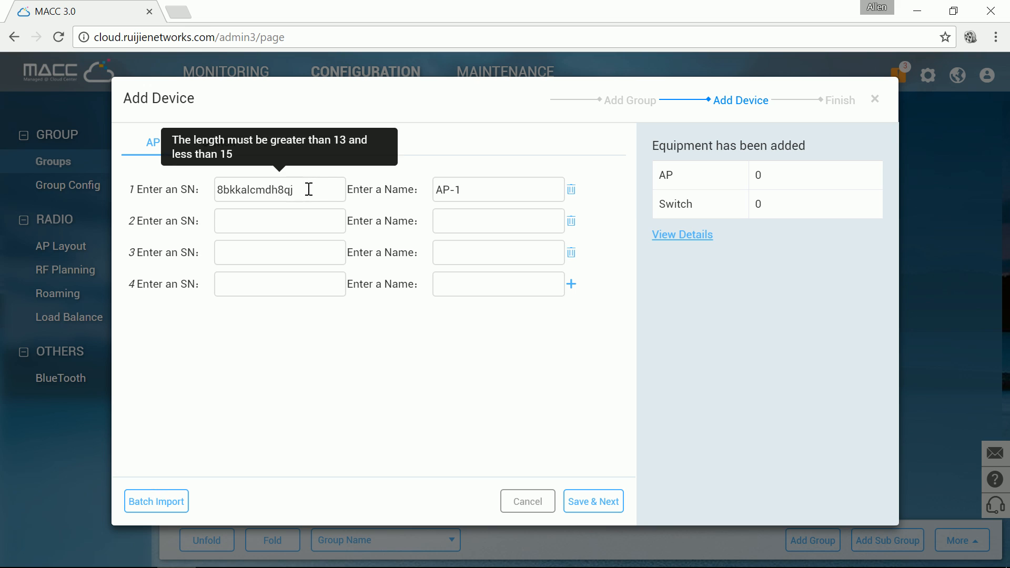
click(601, 504)
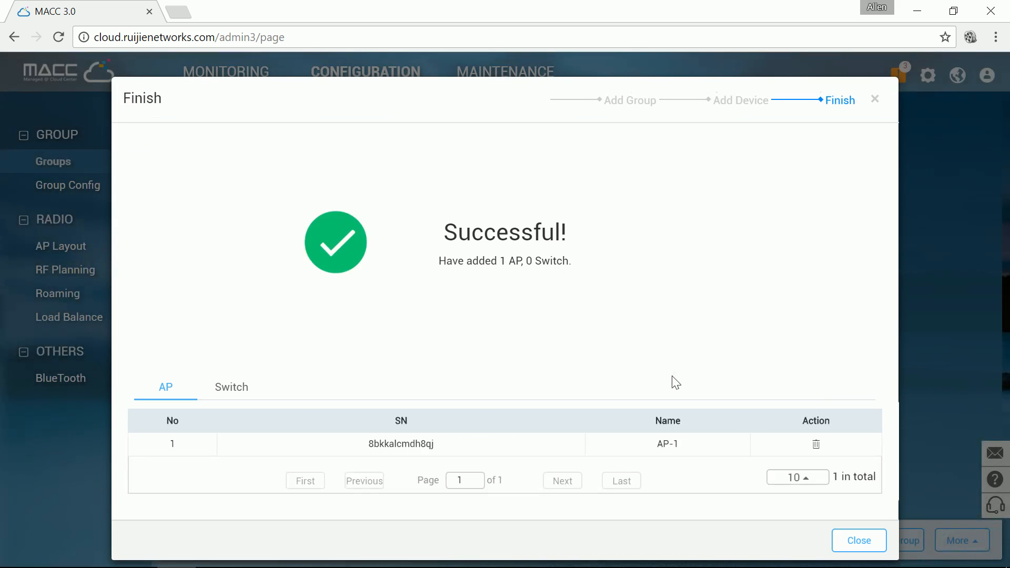
click(847, 542)
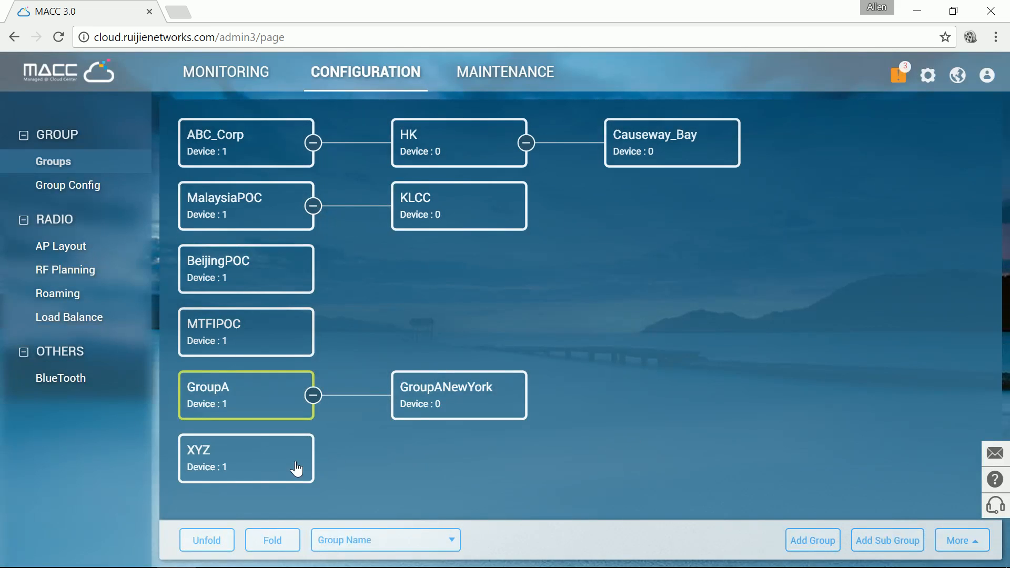
click(267, 463)
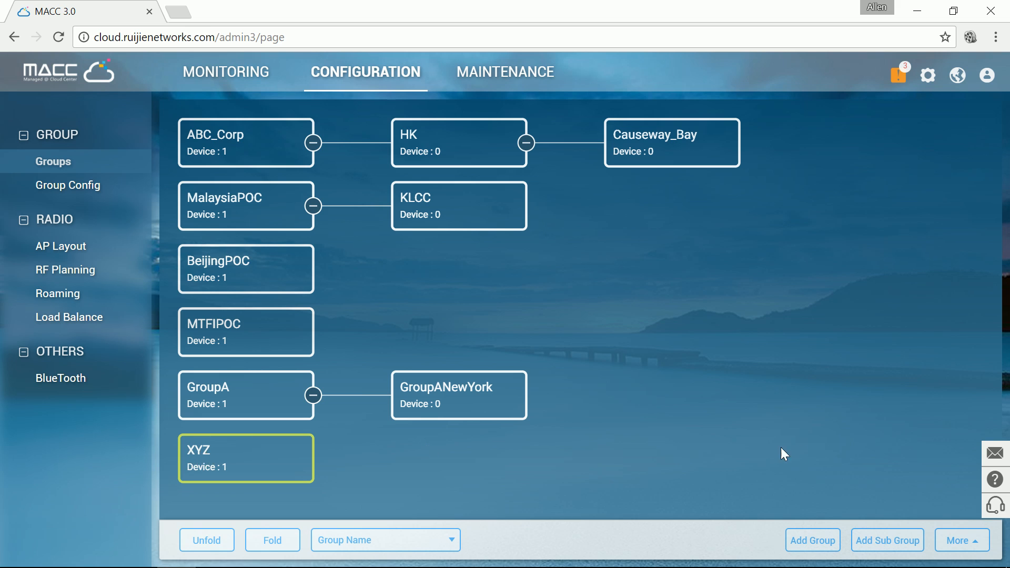
click(956, 541)
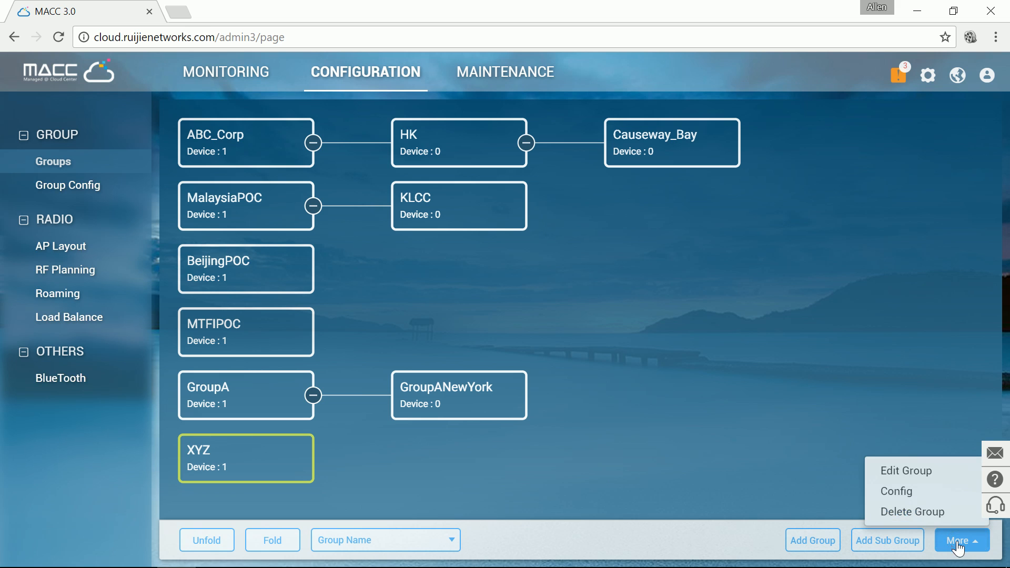
Open XYZ's Group Config, review SSIDs XYZ-Staff and XYZ-Contractor, and expand Security.
click(939, 496)
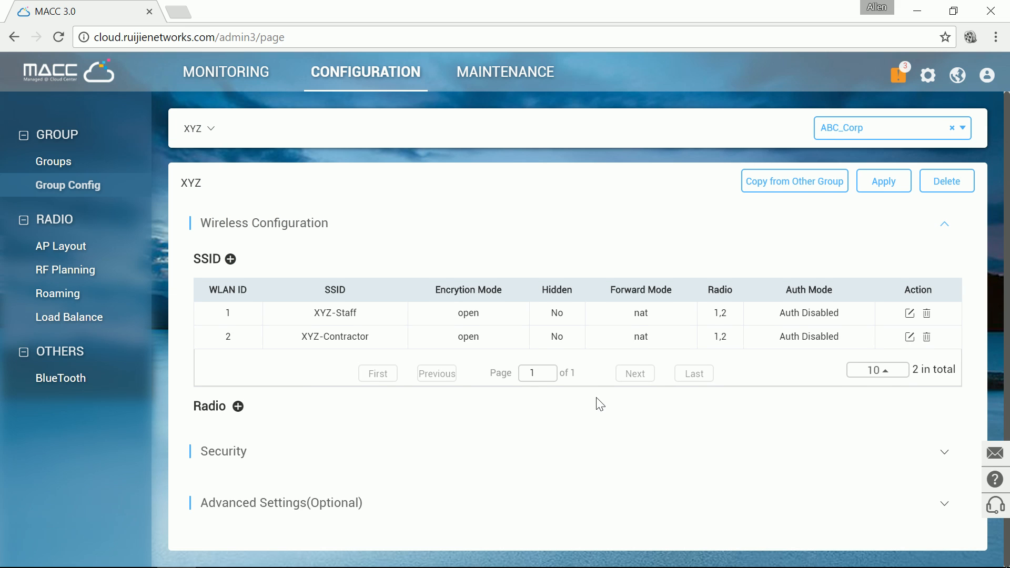
drag(220, 315, 723, 330)
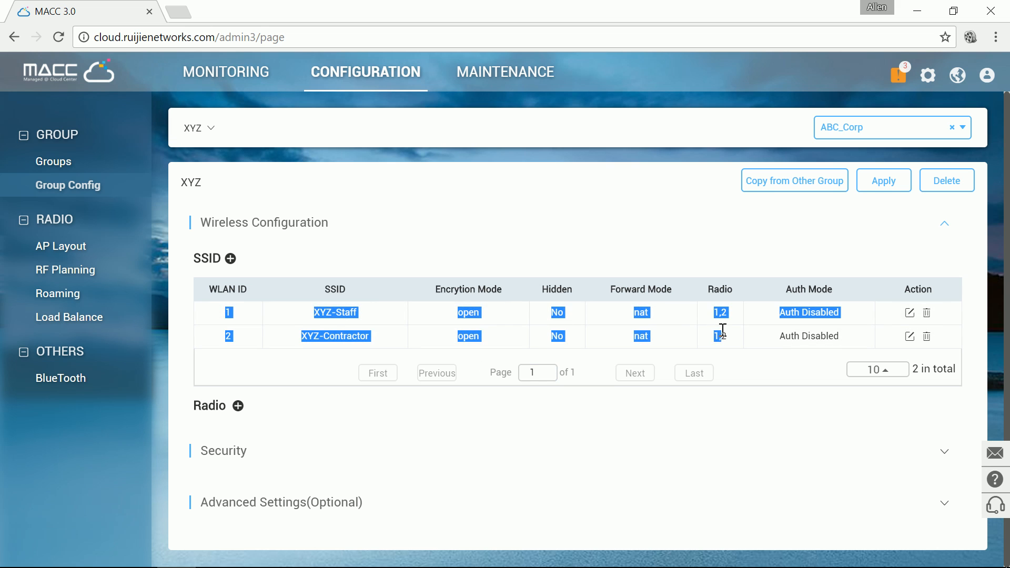
triple_click(328, 312)
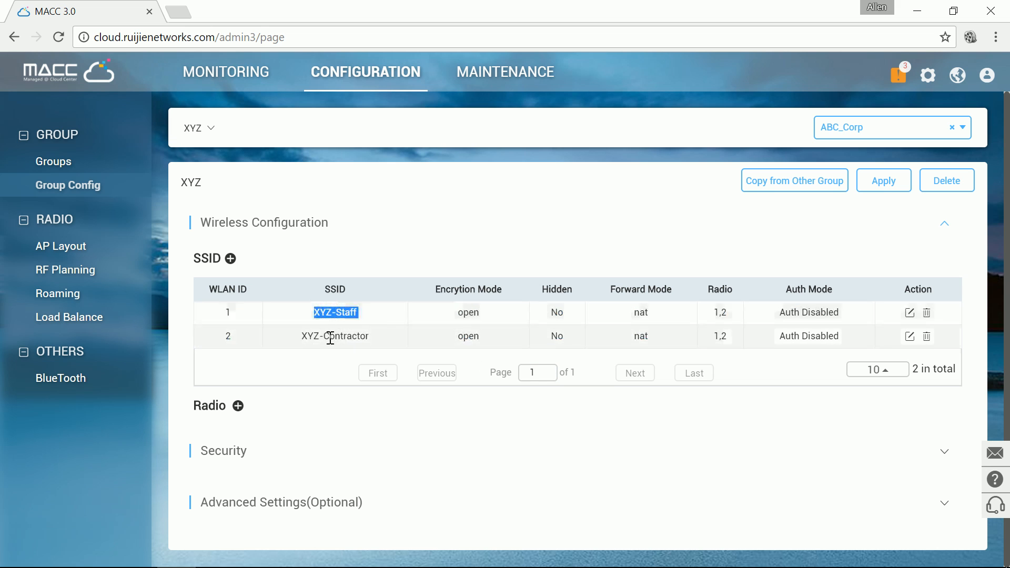
triple_click(329, 337)
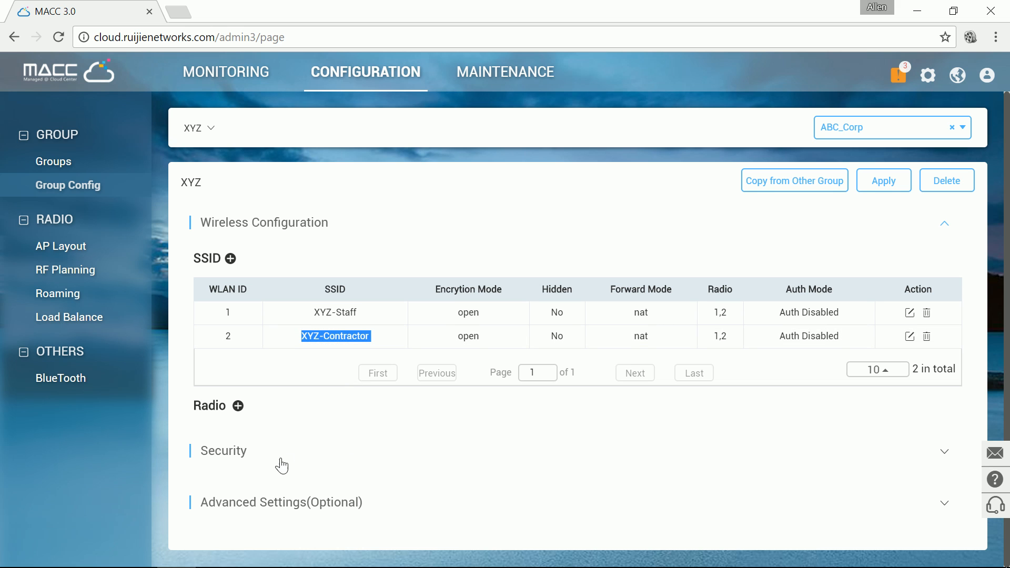
click(259, 465)
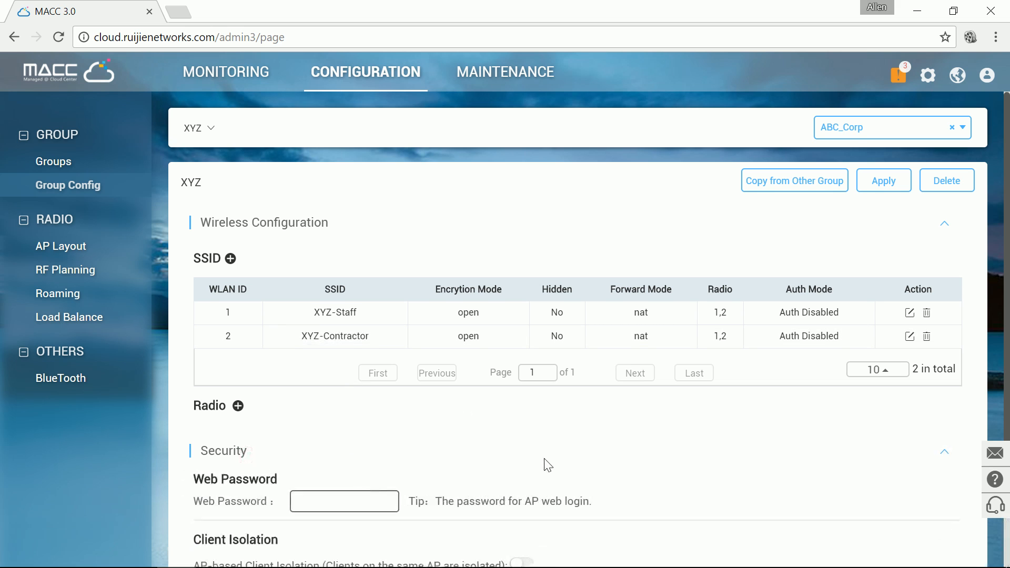
Review the AP-based and SSID-based client isolation options and the Wireless Intrusion Detection heading.
scroll(545, 466, down, 1)
scroll(546, 467, down, 2)
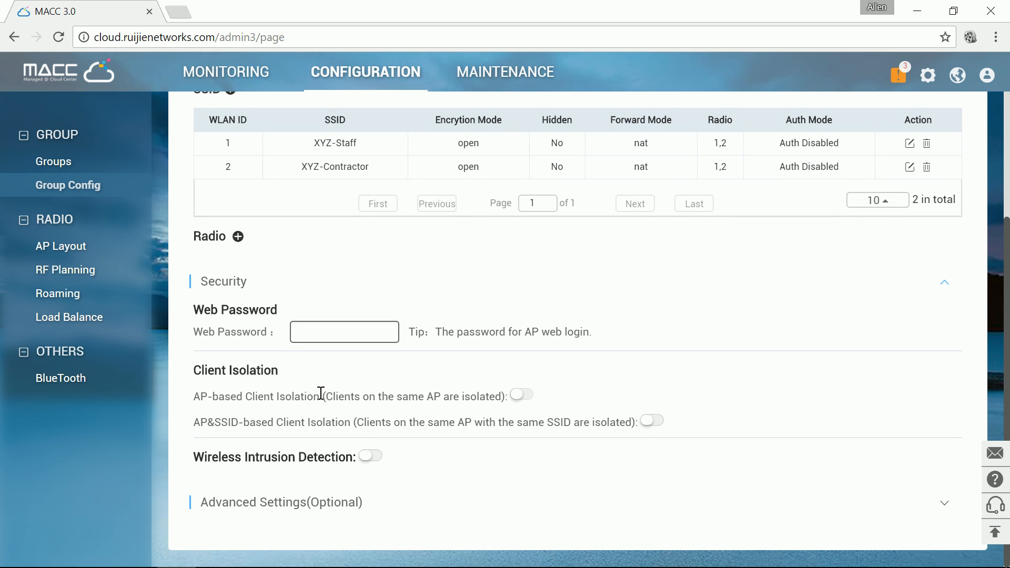
drag(315, 396, 260, 396)
drag(325, 396, 482, 394)
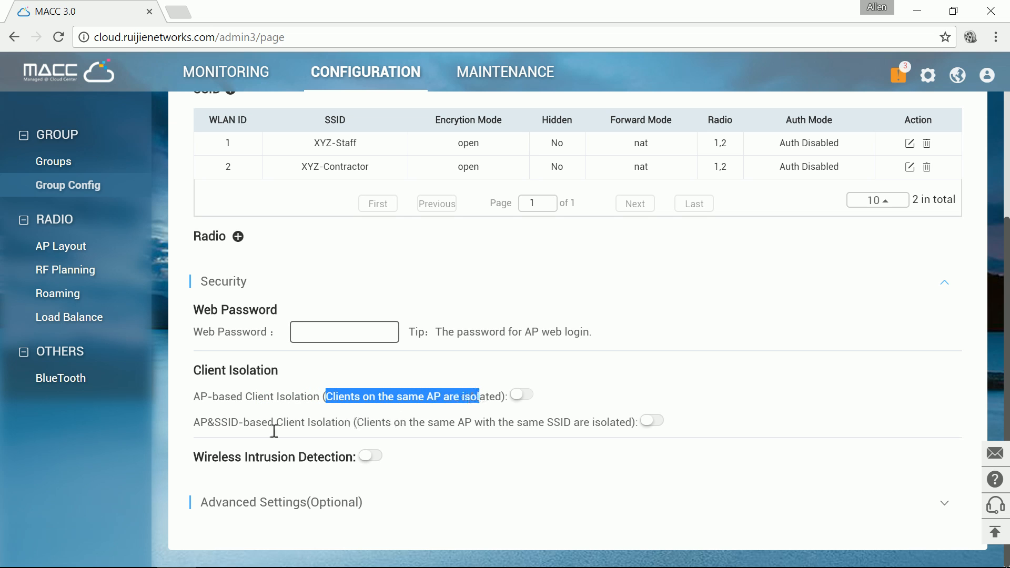
drag(214, 422, 335, 420)
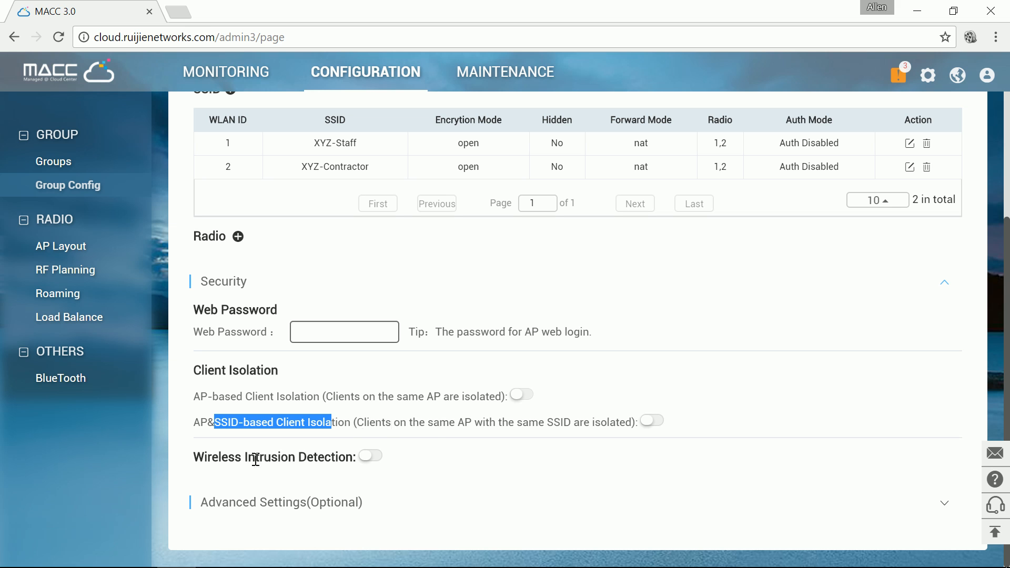
drag(212, 456, 314, 456)
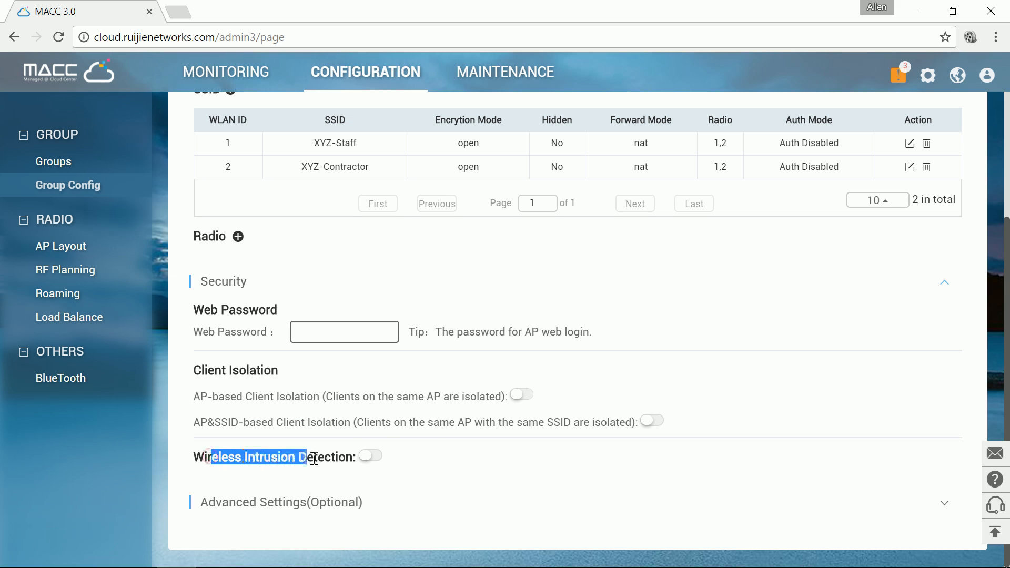
Turn on Wireless Intrusion Detection with DDOS and Flooding Attack Detection, then expand Advanced Settings.
click(369, 459)
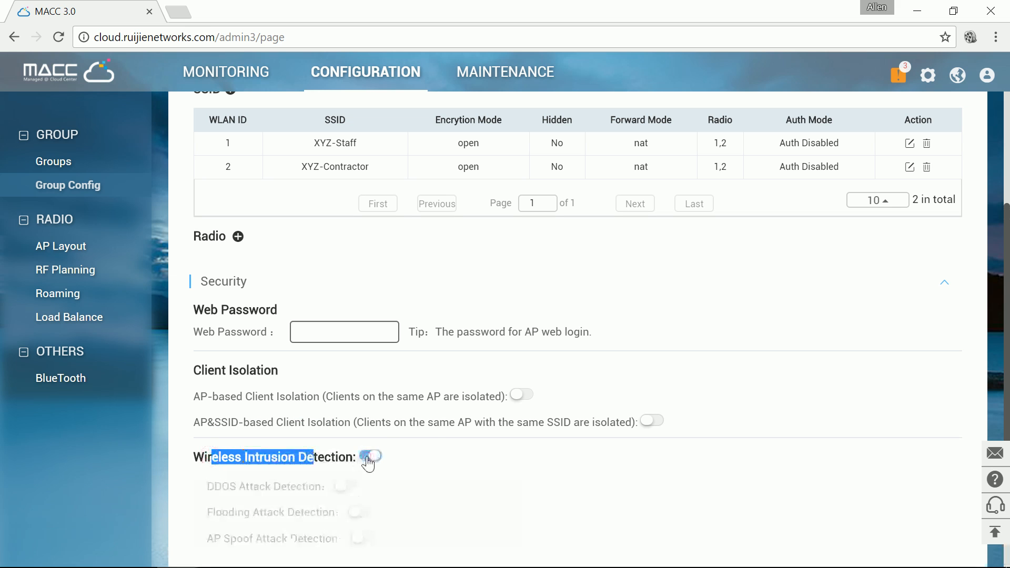
scroll(500, 474, down, 3)
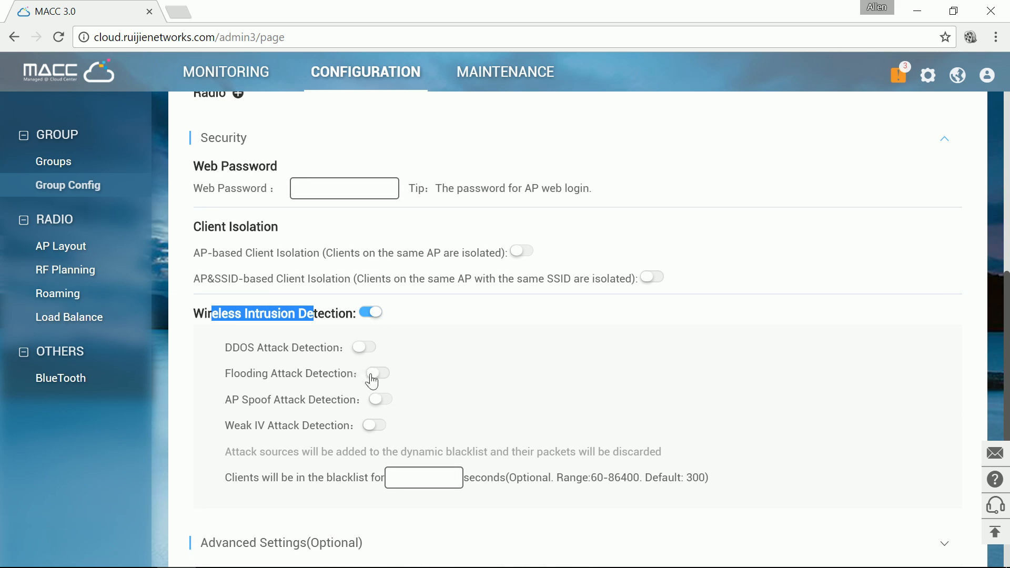
click(364, 352)
click(377, 375)
scroll(585, 398, down, 1)
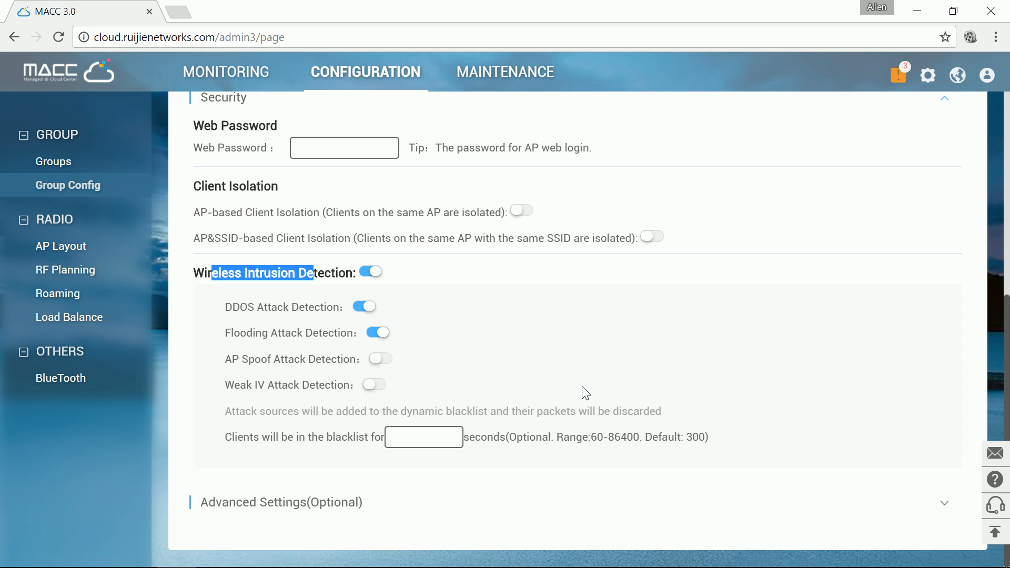
click(613, 349)
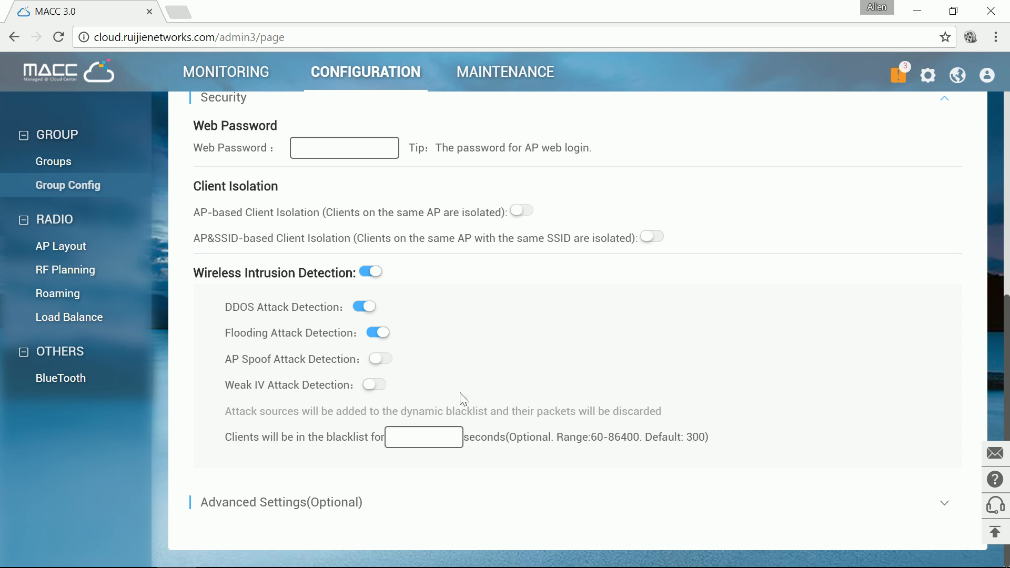
click(312, 506)
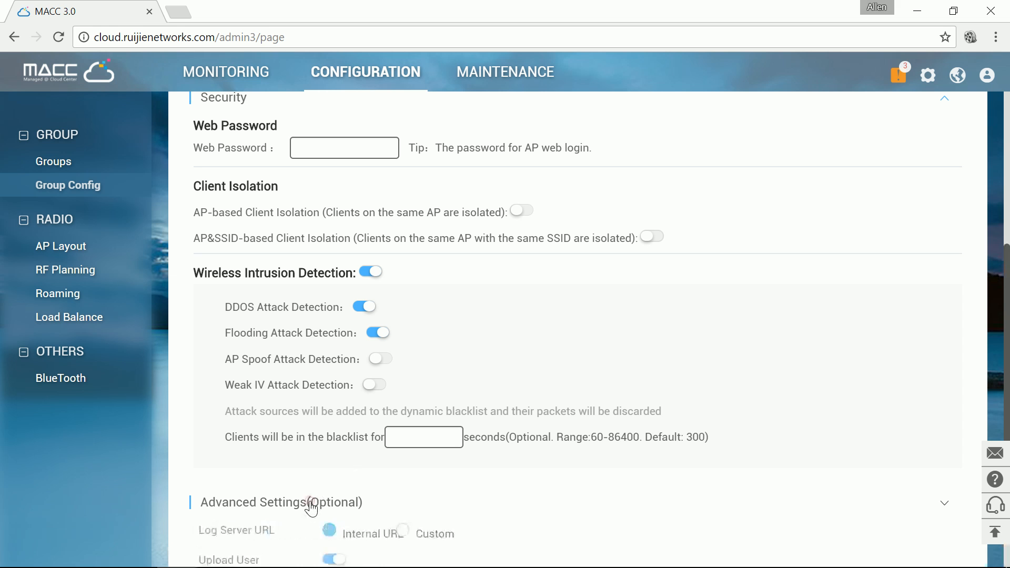
Start adding a CLI command to the group, then cancel without adding one.
scroll(630, 357, down, 4)
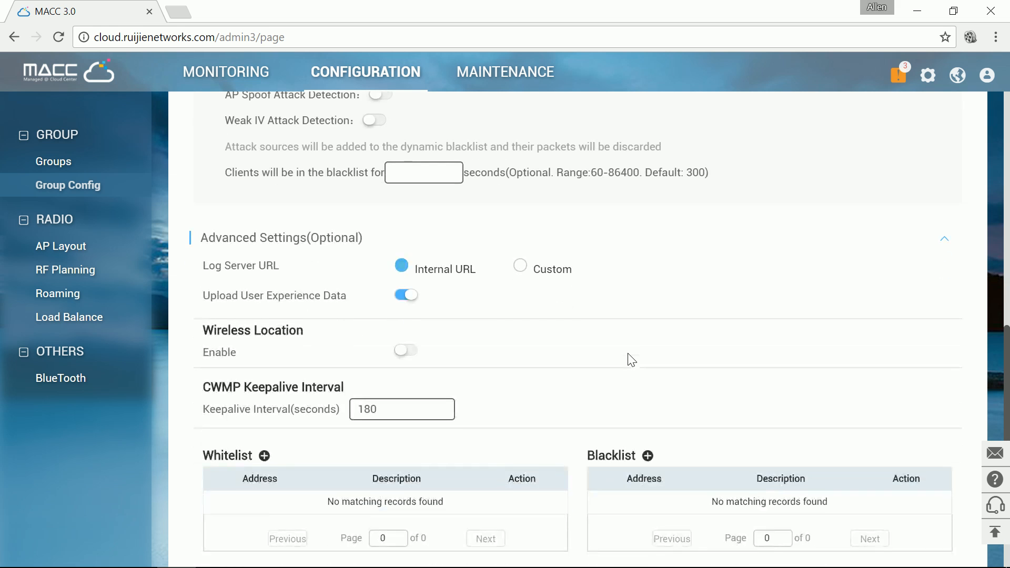
scroll(630, 356, down, 1)
scroll(627, 346, down, 1)
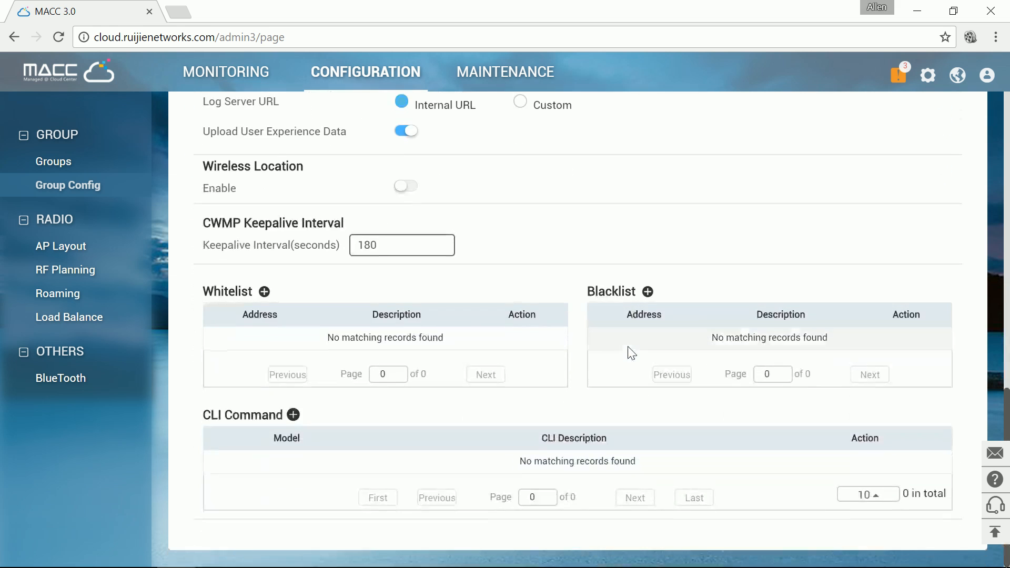
click(293, 416)
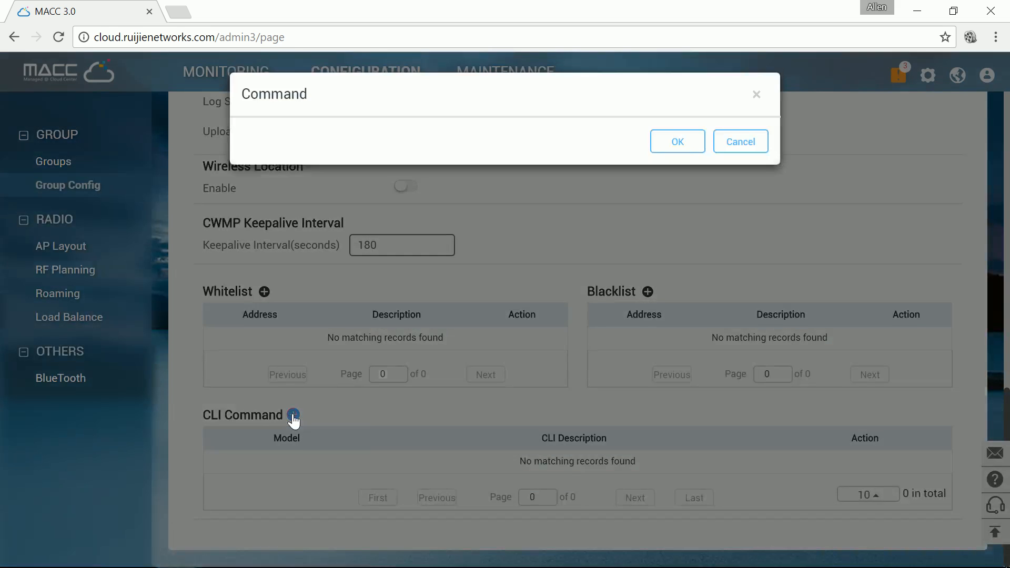
click(447, 289)
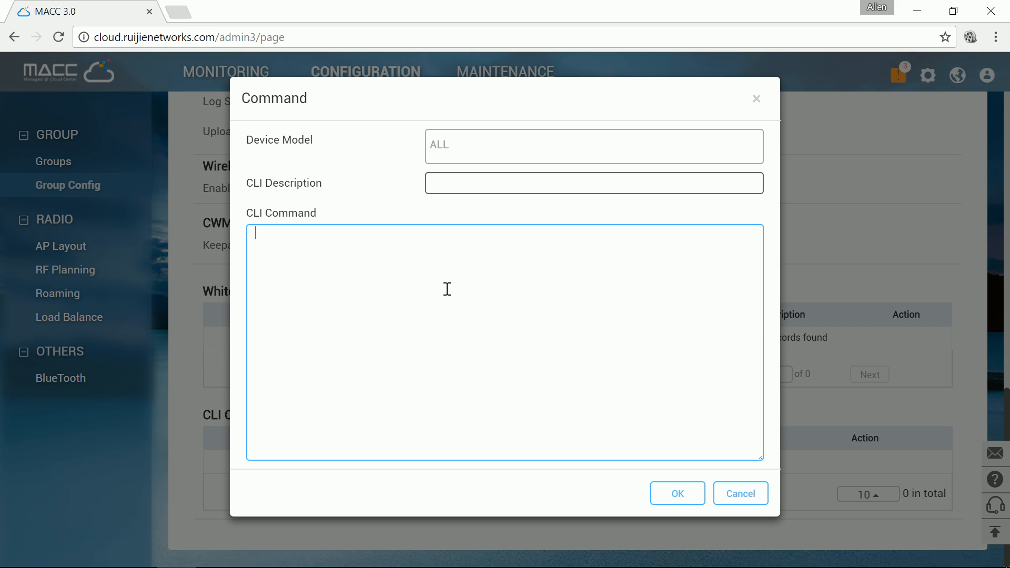
click(752, 501)
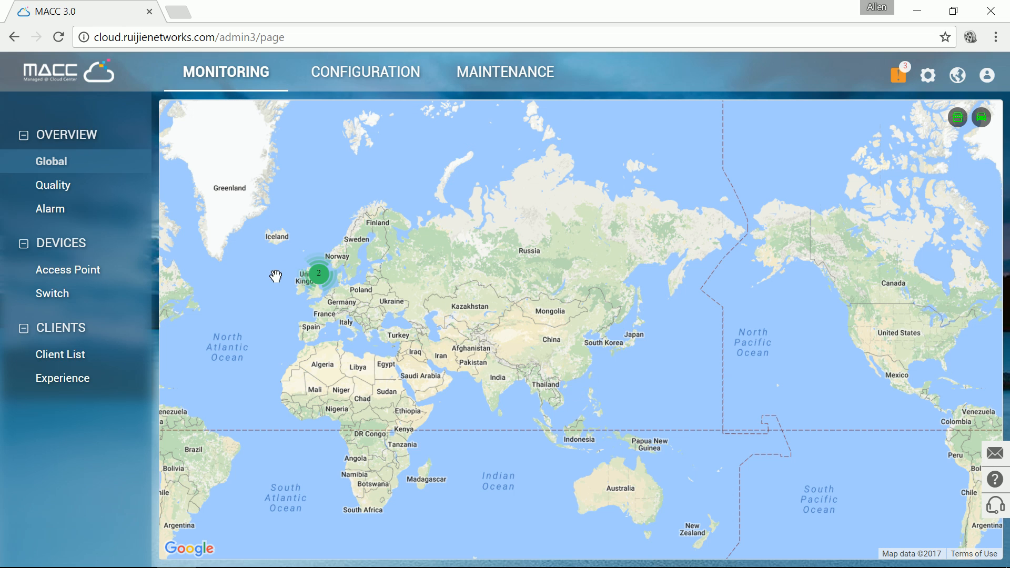
Open the XYZ site's AP list from its map cluster: 740-I online, AP-1 not yet online.
click(318, 275)
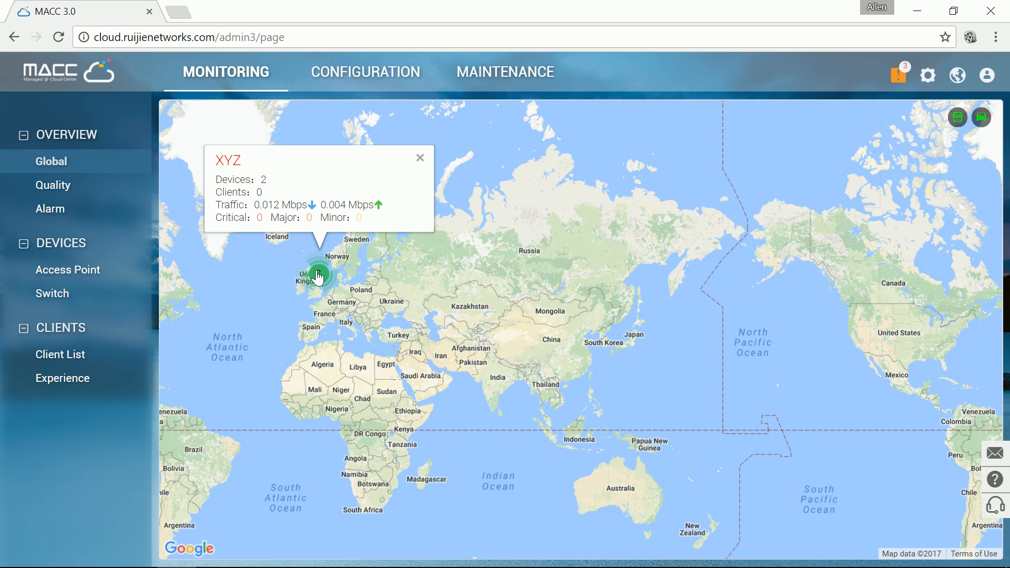
click(318, 275)
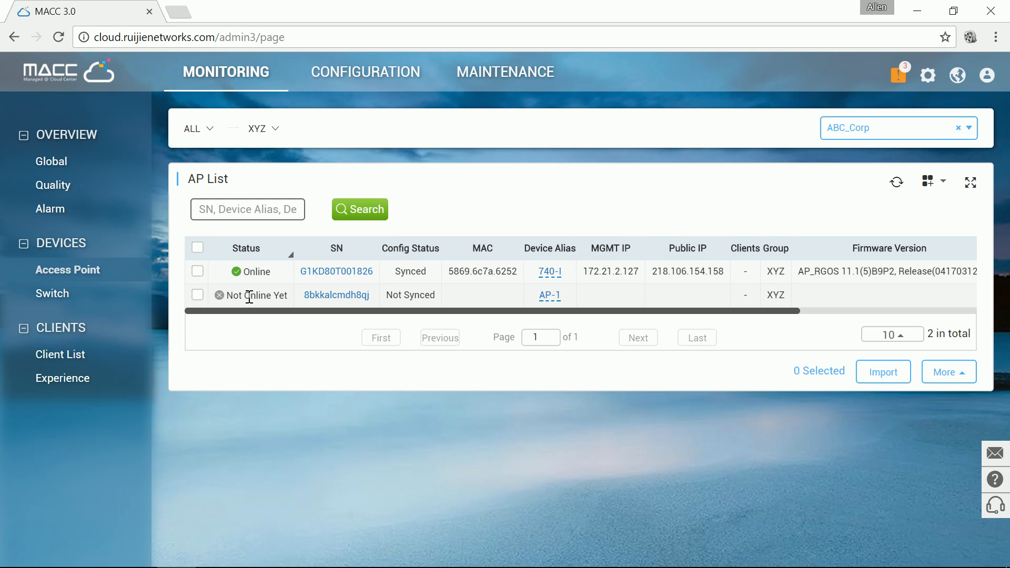
click(387, 79)
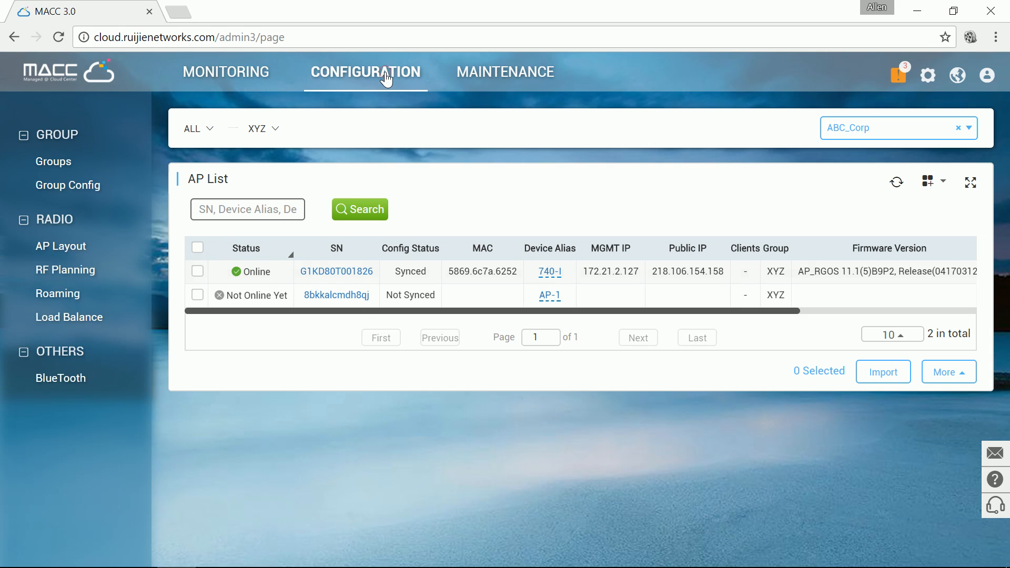
Create sub-group XYZ-Sub under group XYZ without adding any devices.
click(76, 161)
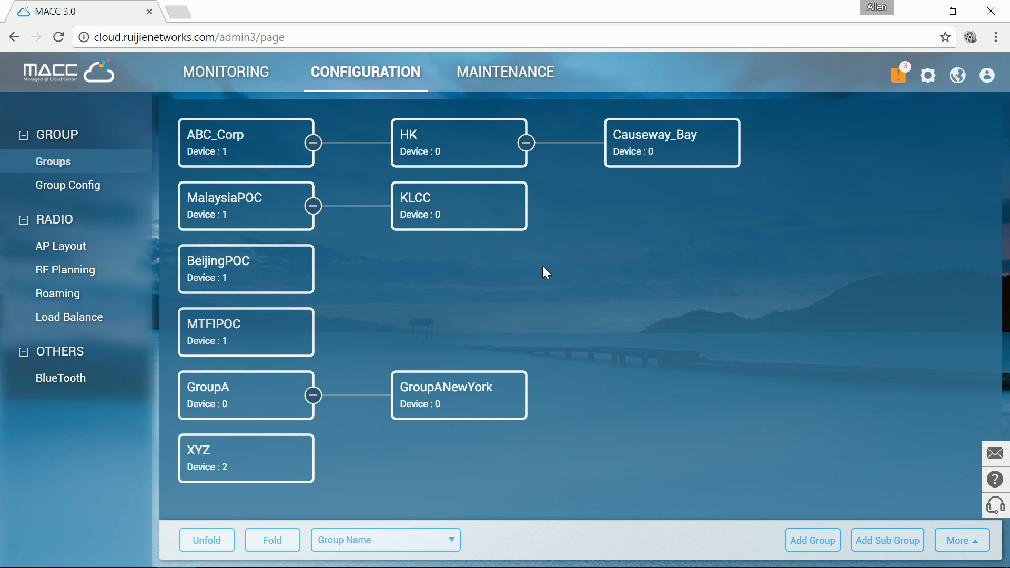
click(297, 460)
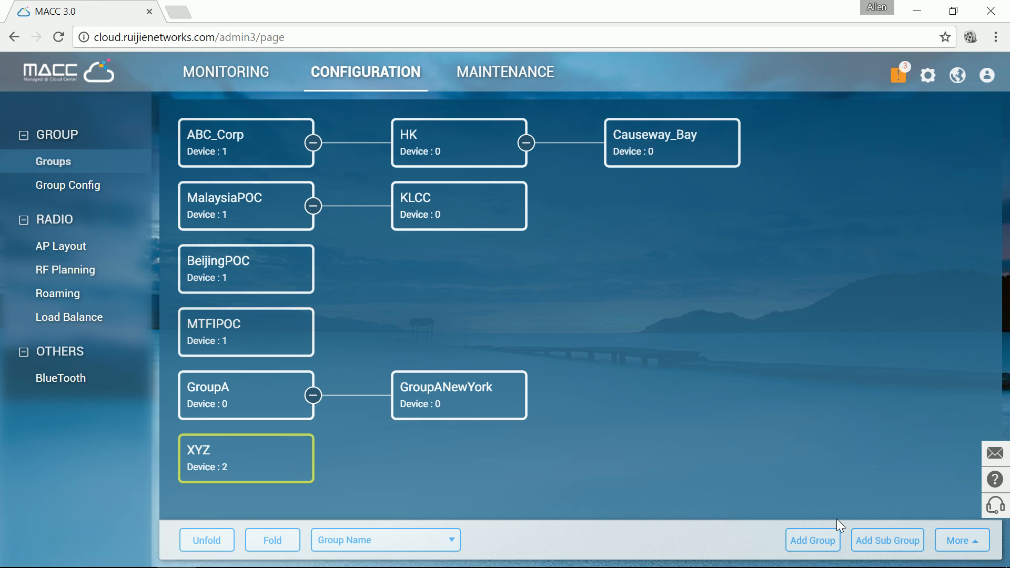
click(876, 544)
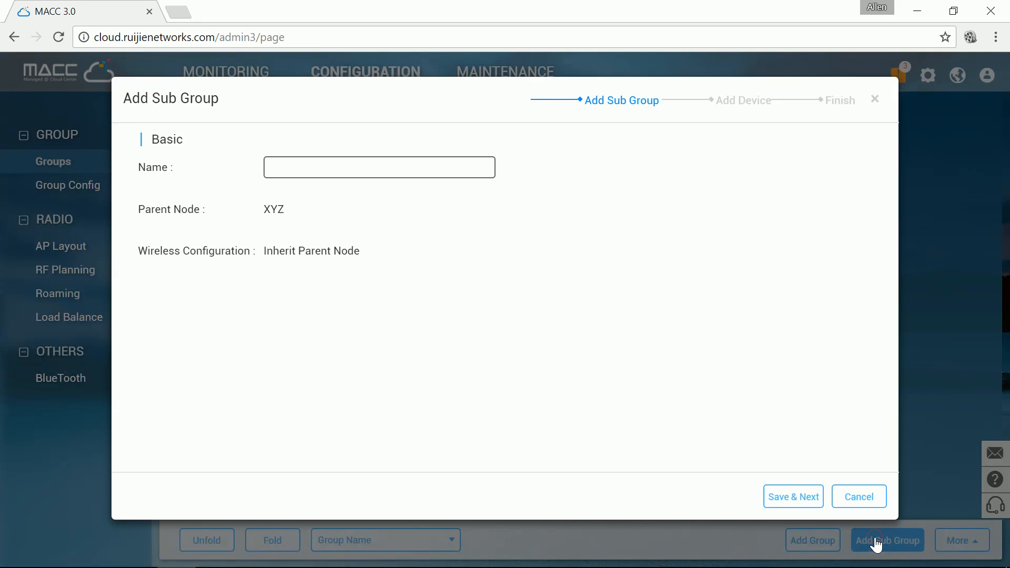
click(314, 167)
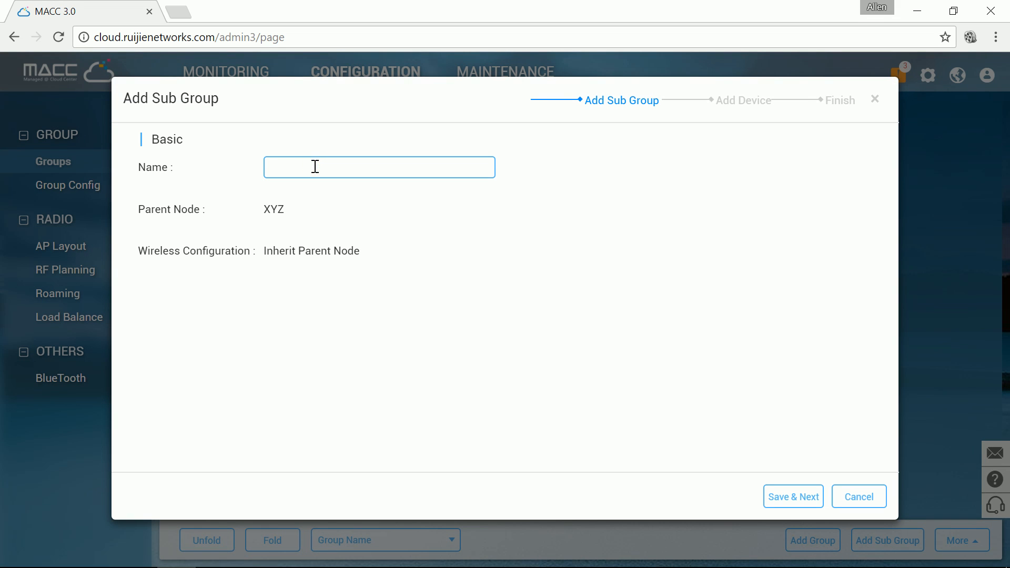
text(XYZ-Sub)
click(785, 496)
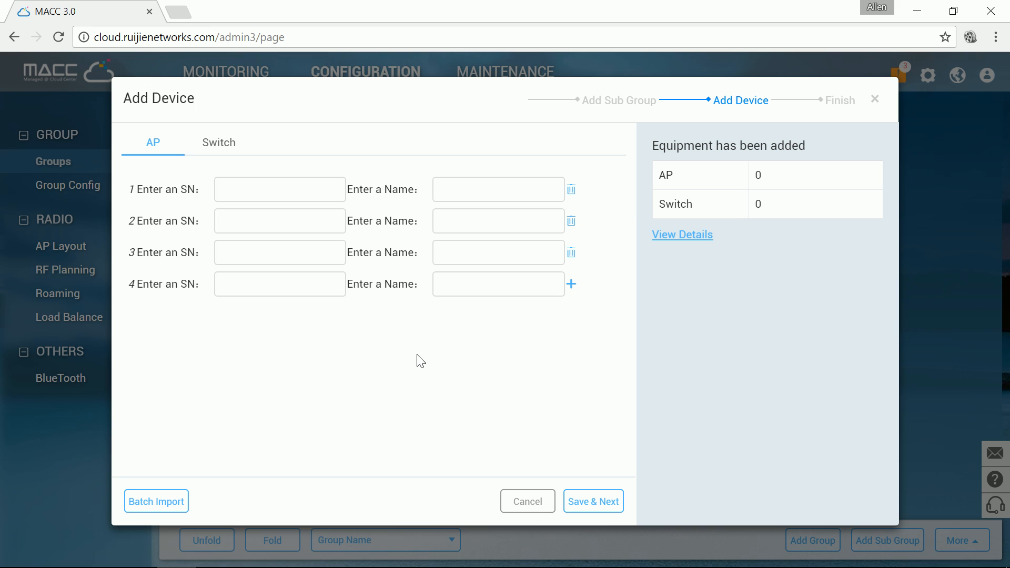
click(592, 502)
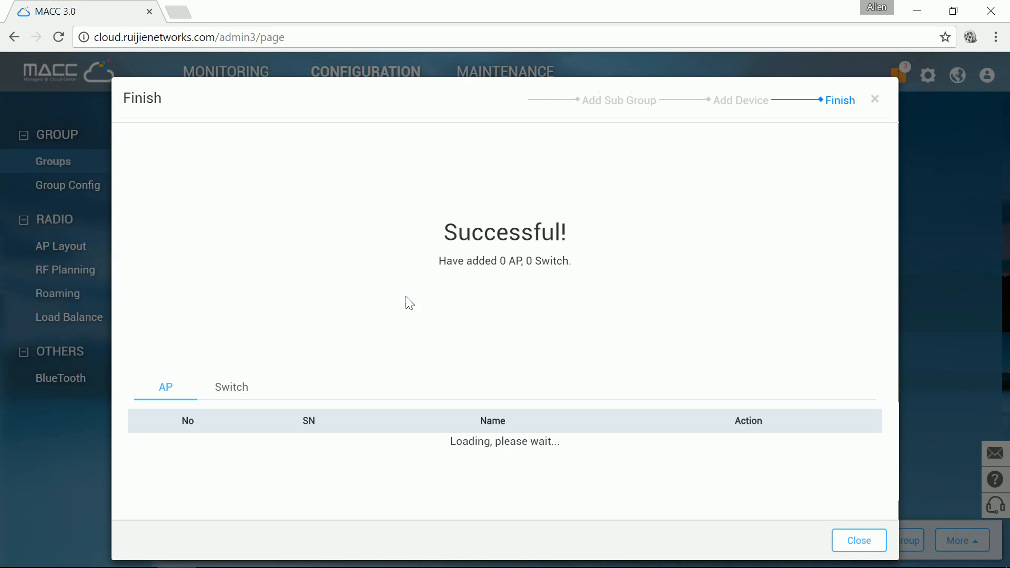
click(854, 544)
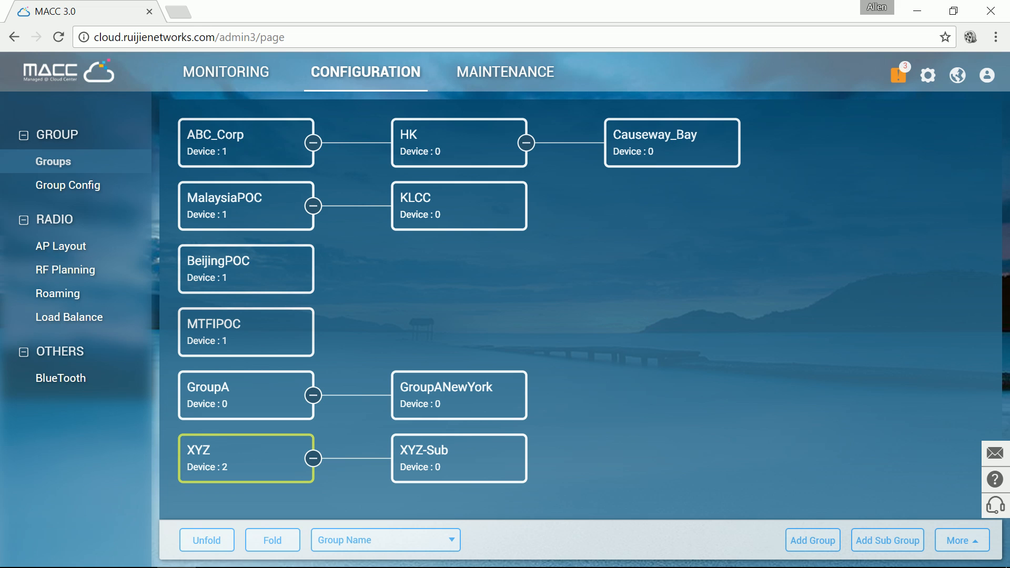
Open the Group Config page for XYZ-Sub through More > Config.
click(498, 455)
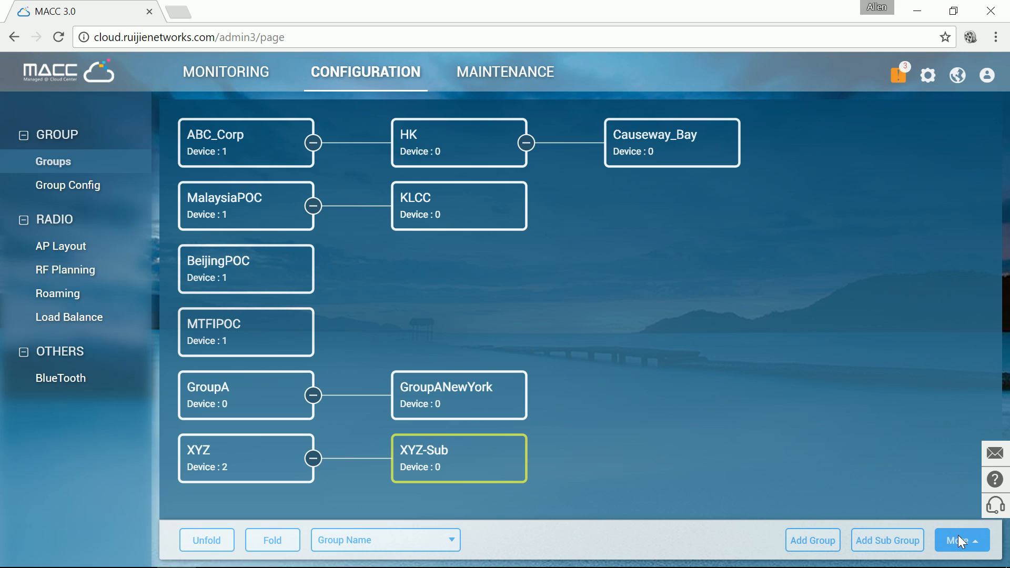
click(969, 543)
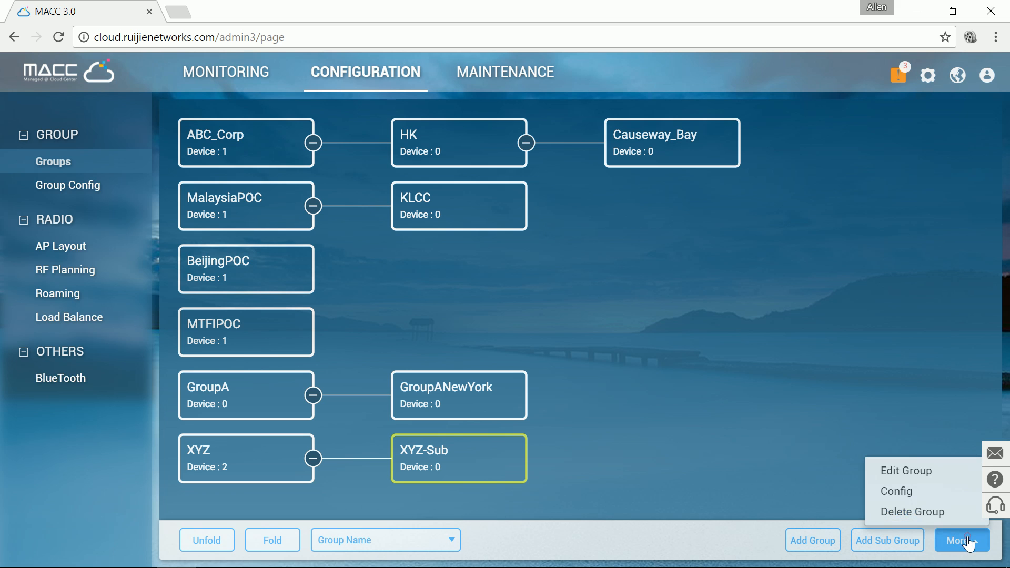
click(926, 499)
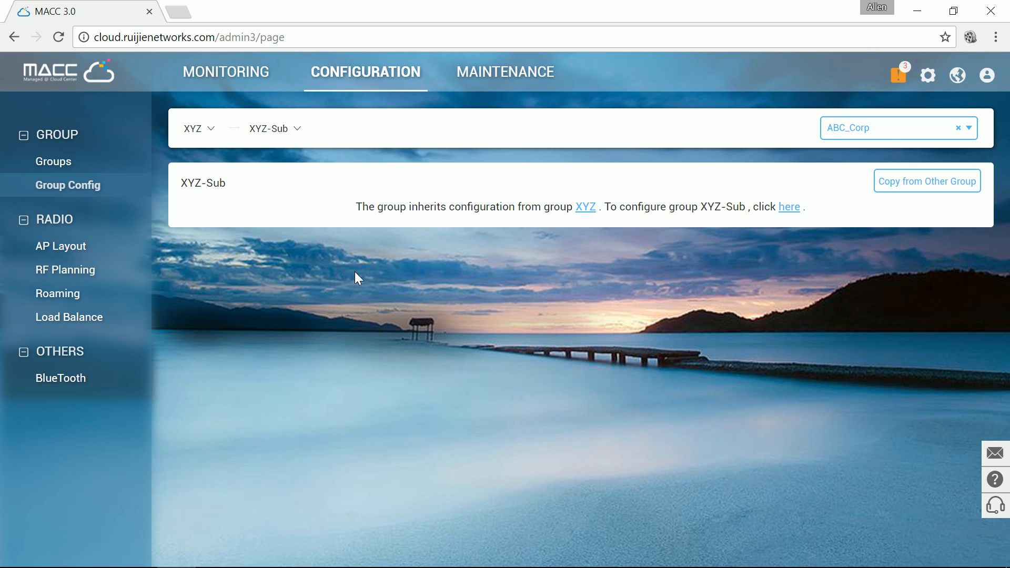
Highlight the notice that XYZ-Sub inherits its configuration from parent group XYZ.
drag(181, 182, 222, 181)
drag(360, 206, 642, 209)
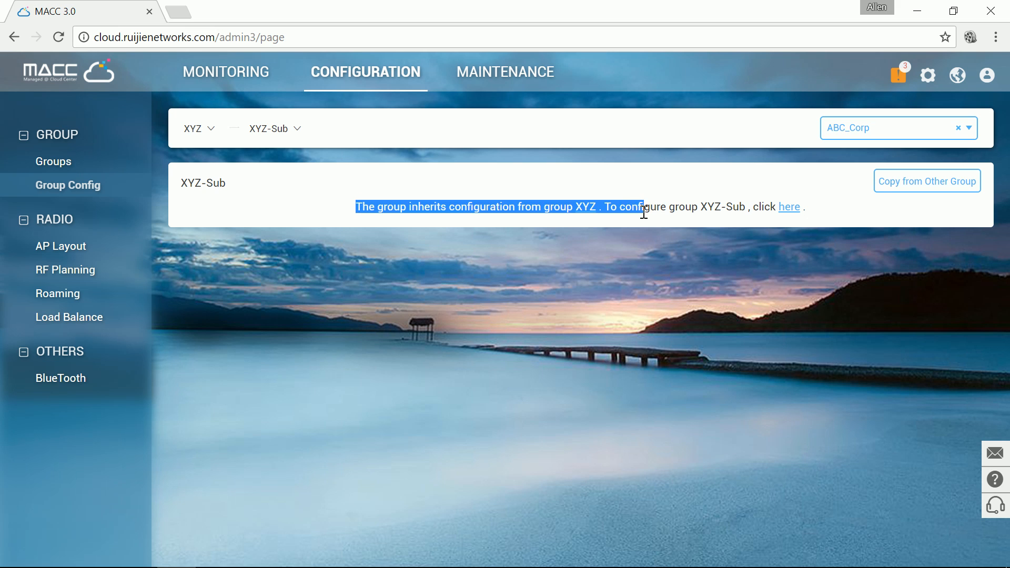
click(676, 209)
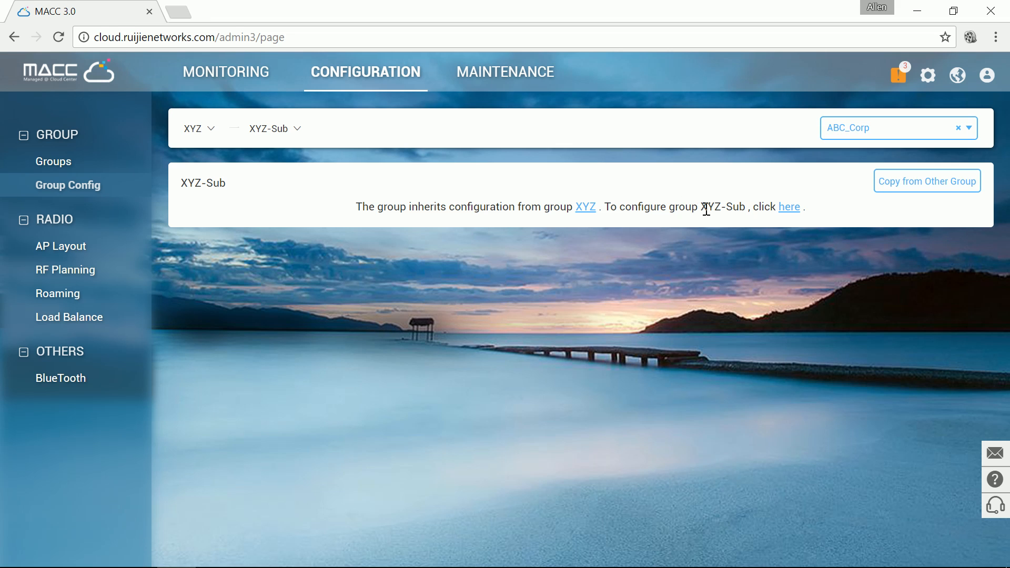
drag(701, 206, 747, 207)
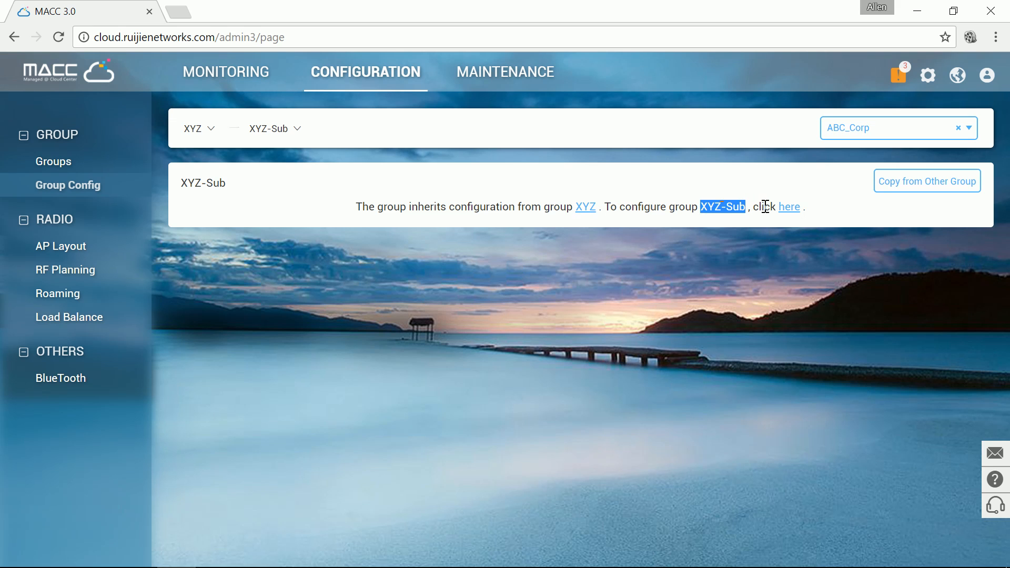
click(765, 207)
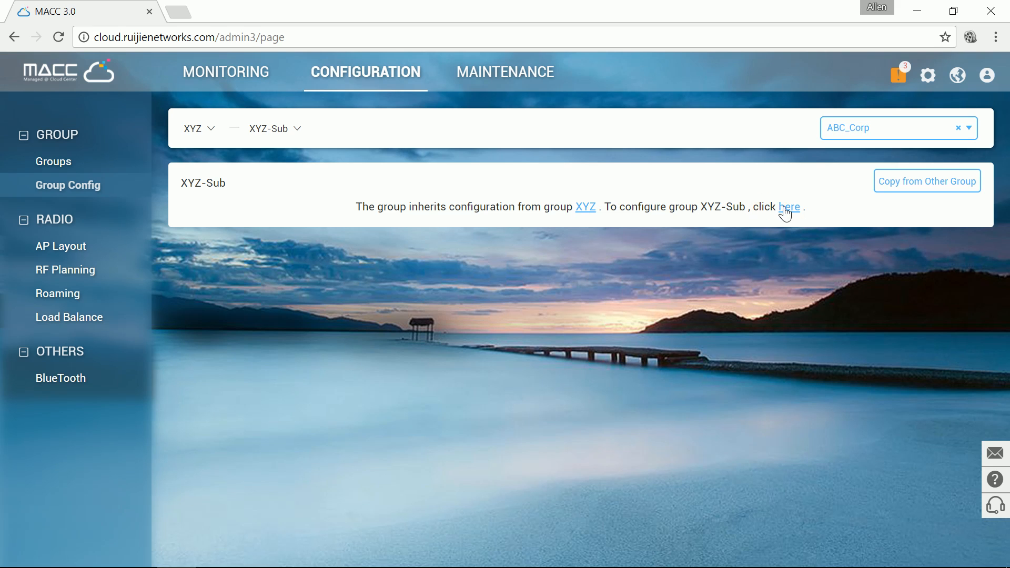
Give XYZ-Sub its own configuration and review inherited SSIDs XYZ-Staff and XYZ-Contractor and Security settings.
click(788, 208)
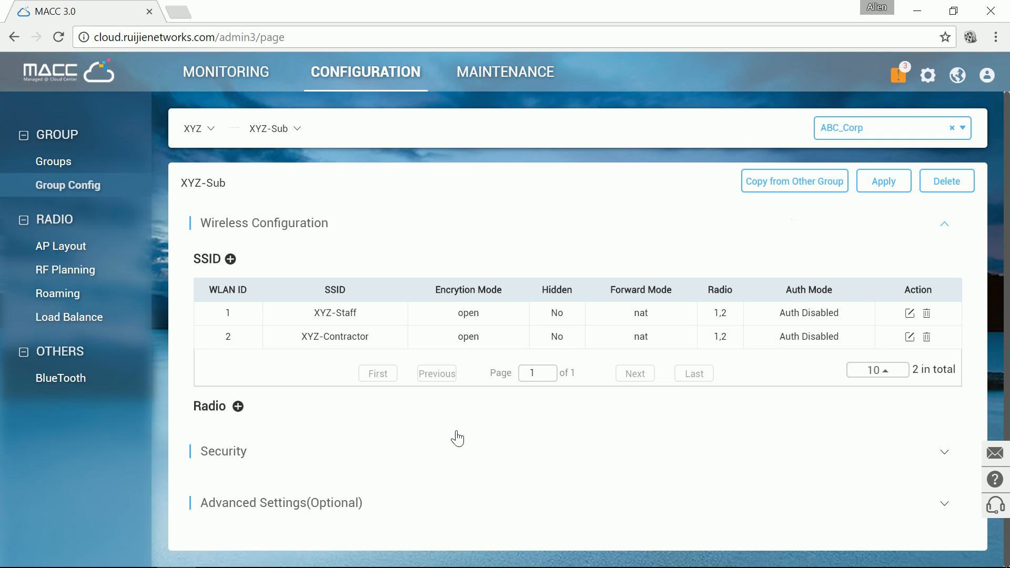
double_click(213, 312)
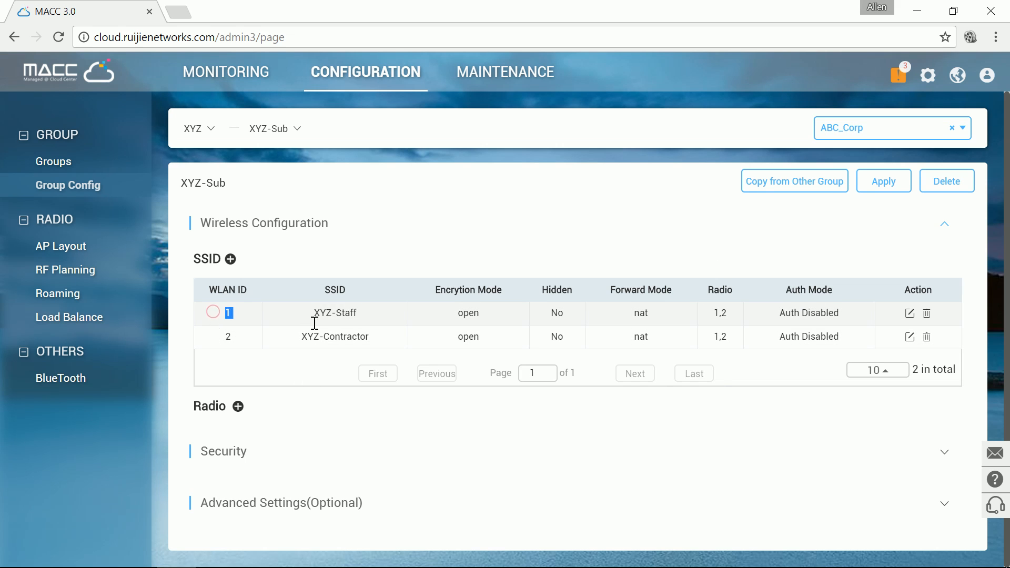
drag(314, 323, 354, 328)
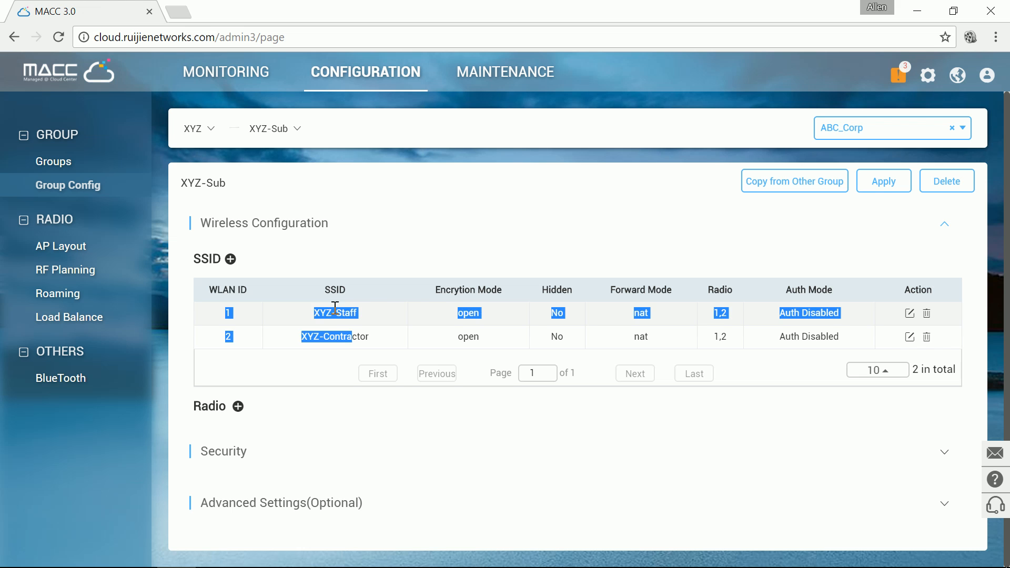
triple_click(340, 311)
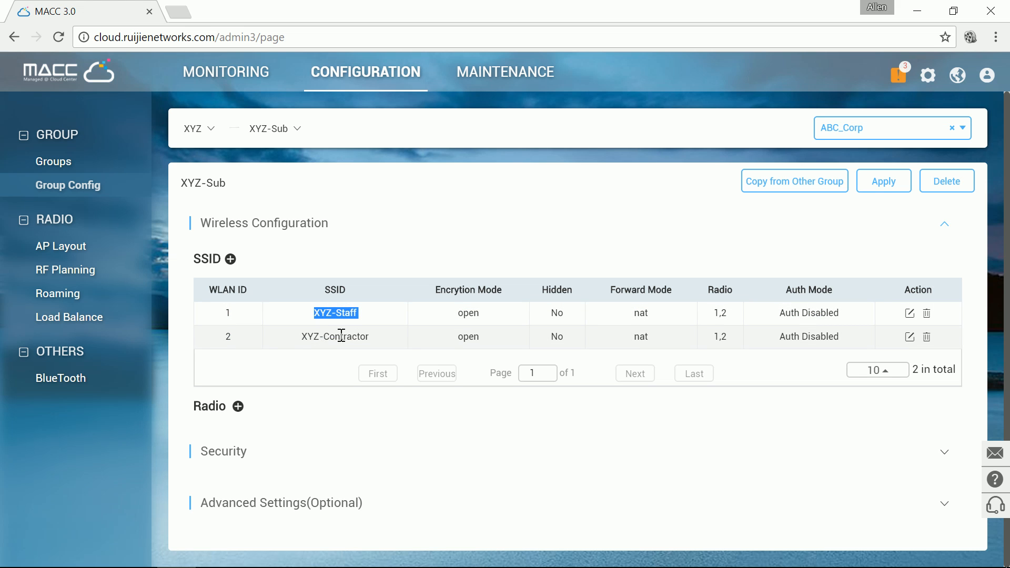
click(205, 451)
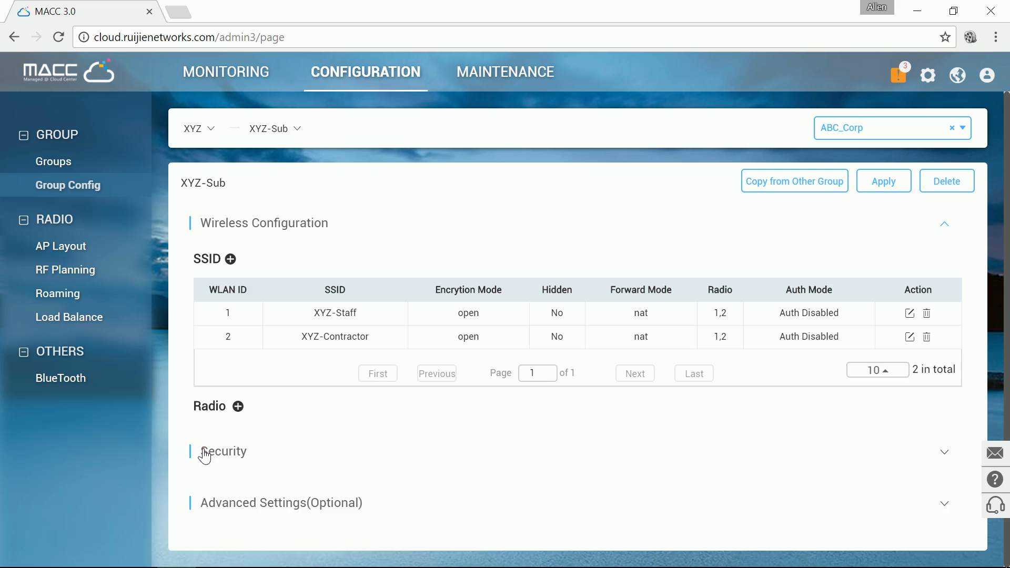
scroll(500, 410, down, 3)
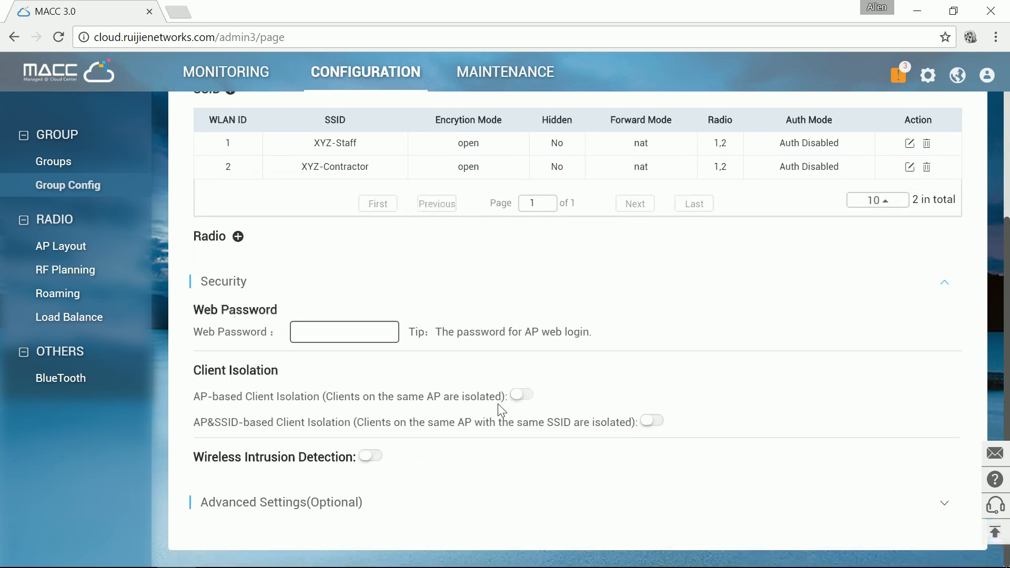
scroll(342, 320, up, 3)
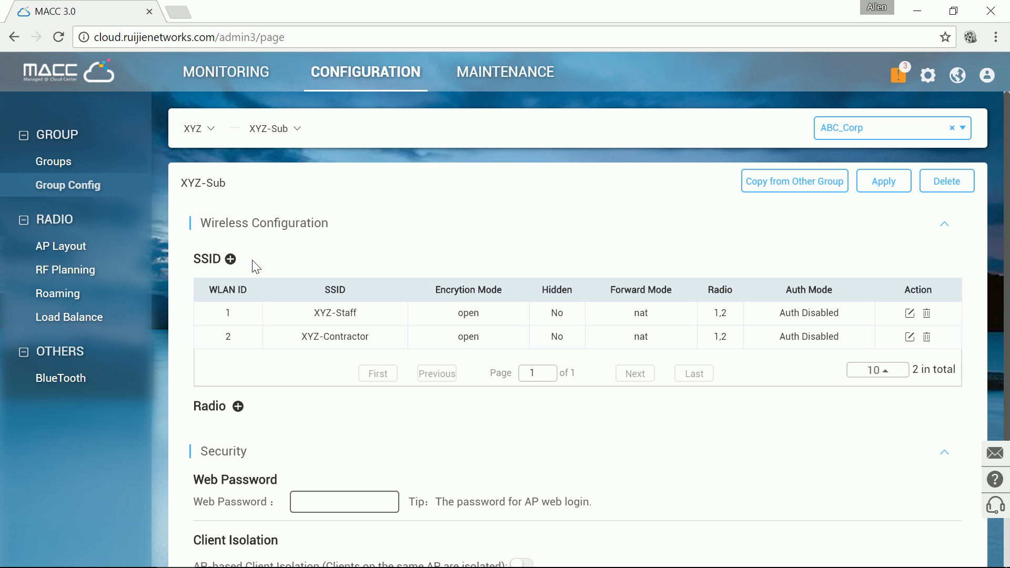
Add open SSID XYZ-Guest (WLAN ID 3) to XYZ-Sub with 5G-Prior Access on.
click(232, 260)
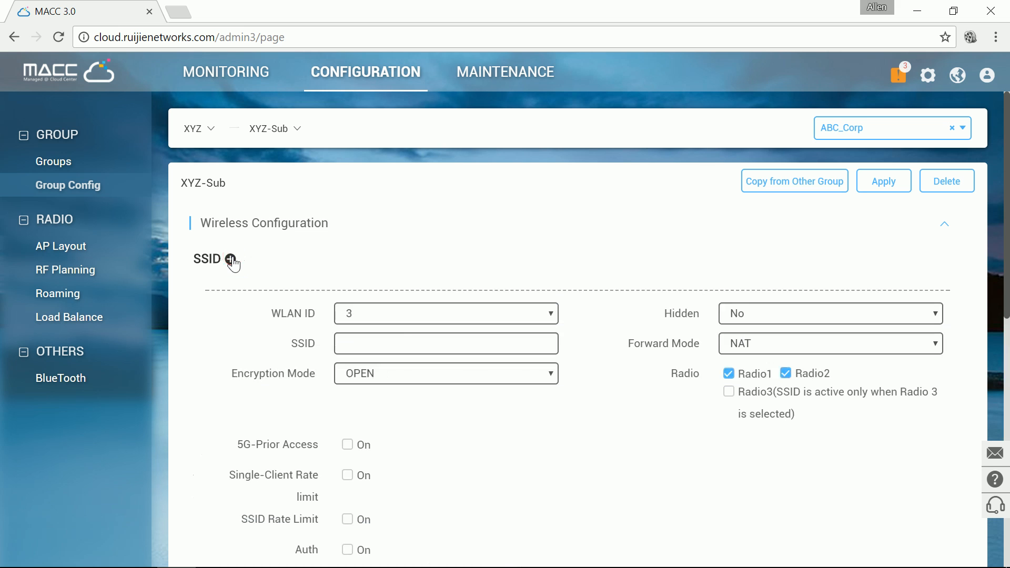
click(410, 342)
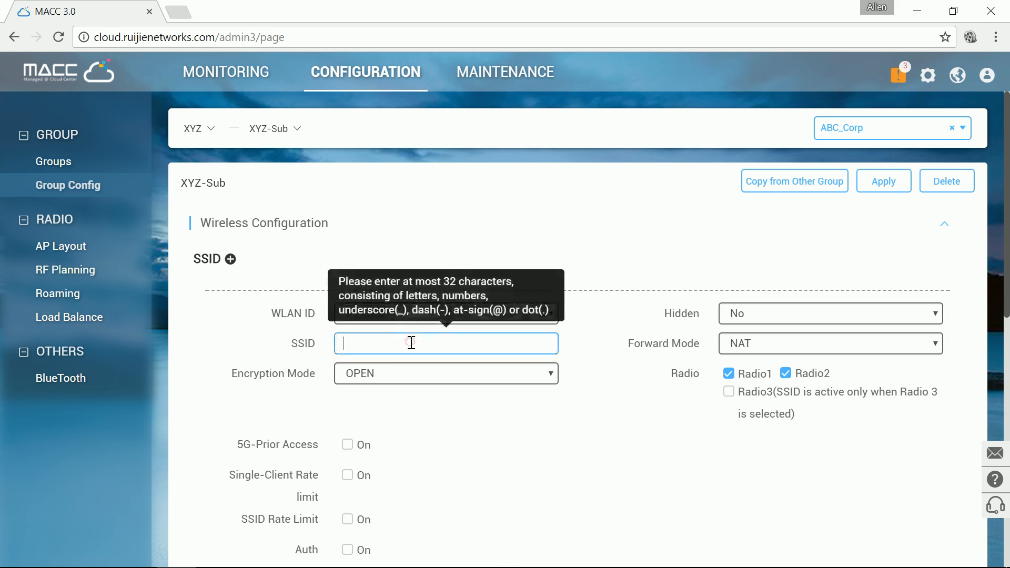
text(XYZ)
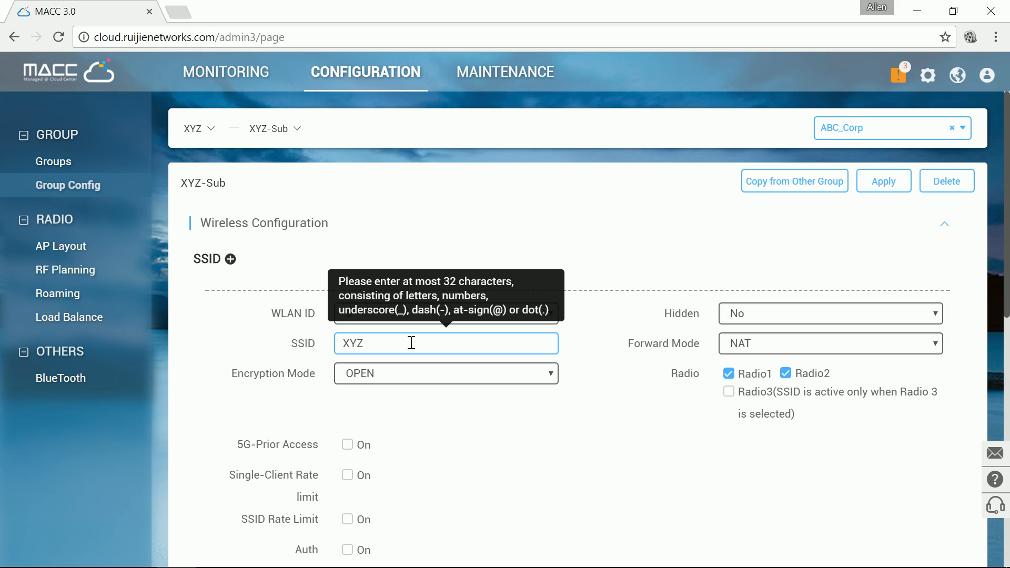
text(-Guest)
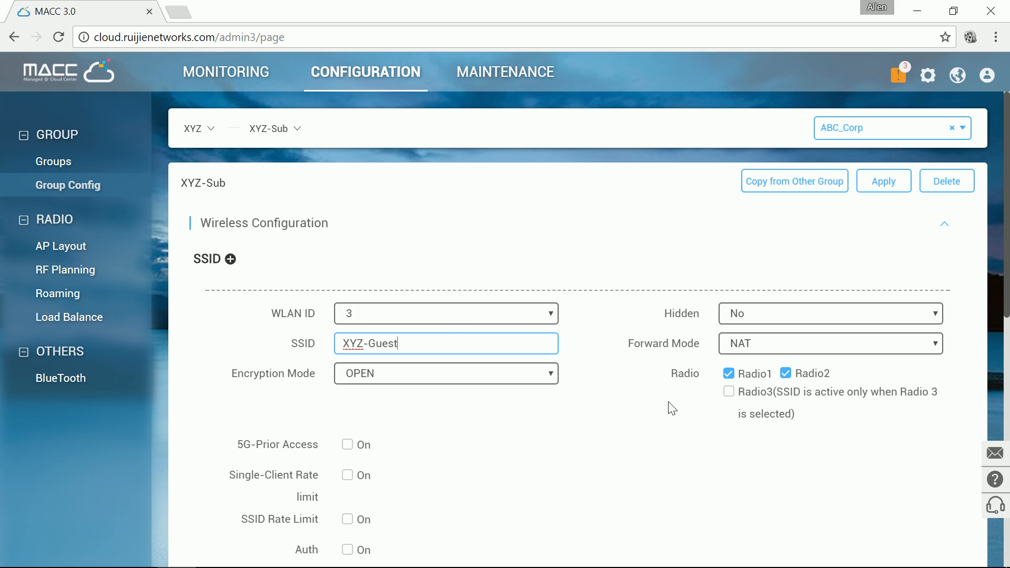
scroll(670, 404, down, 2)
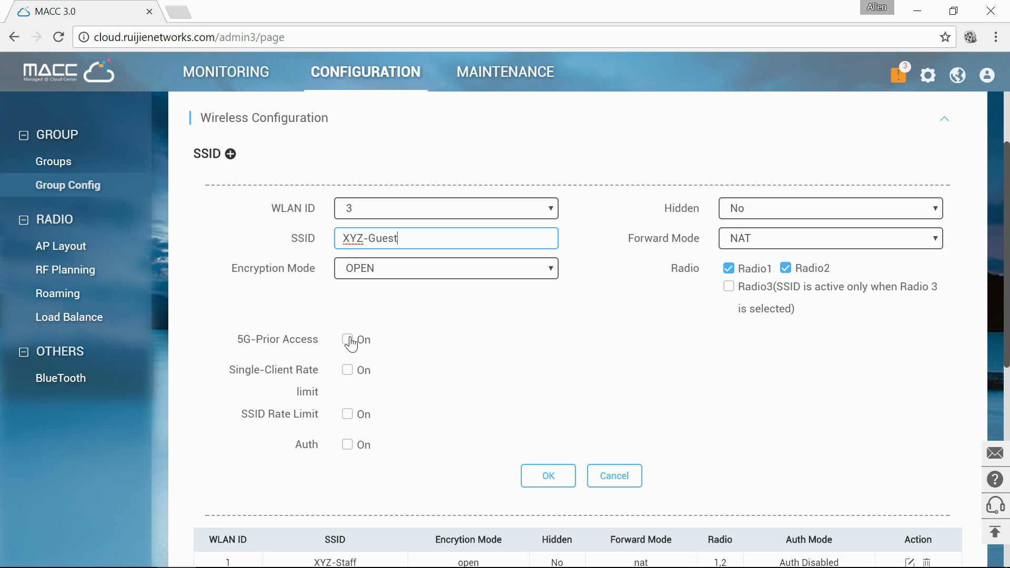
click(349, 341)
scroll(561, 389, down, 1)
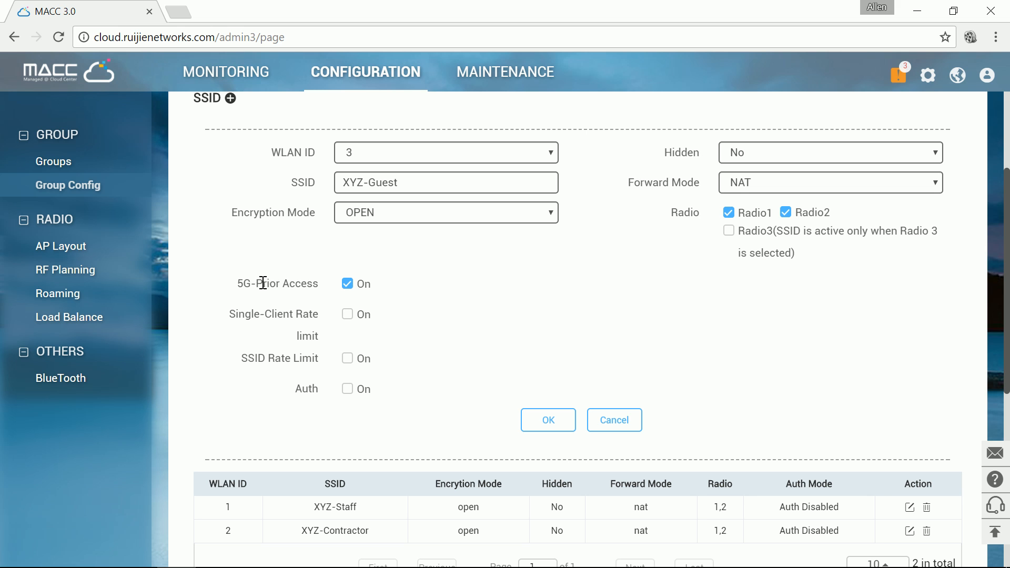
click(569, 427)
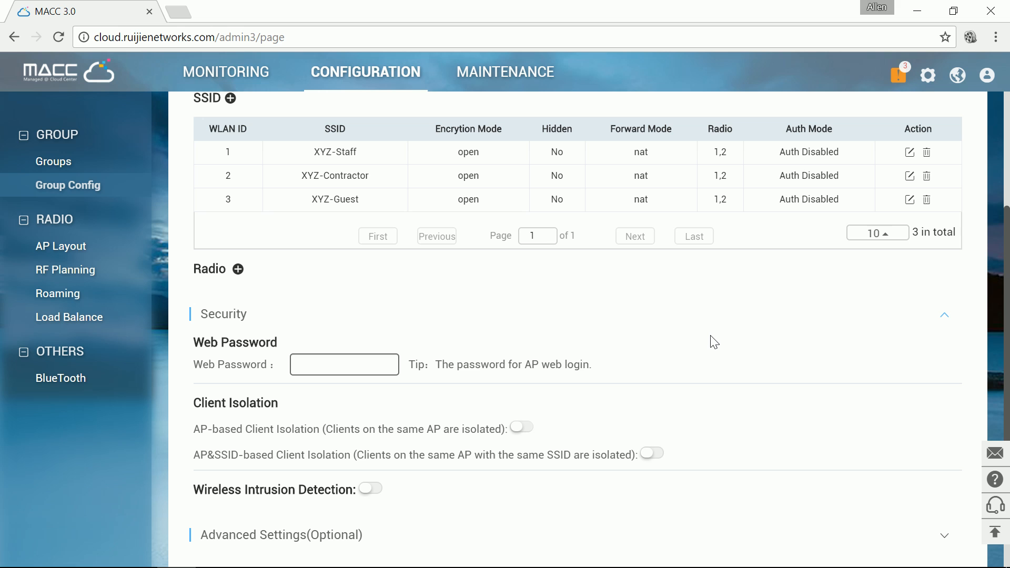
scroll(714, 342, up, 3)
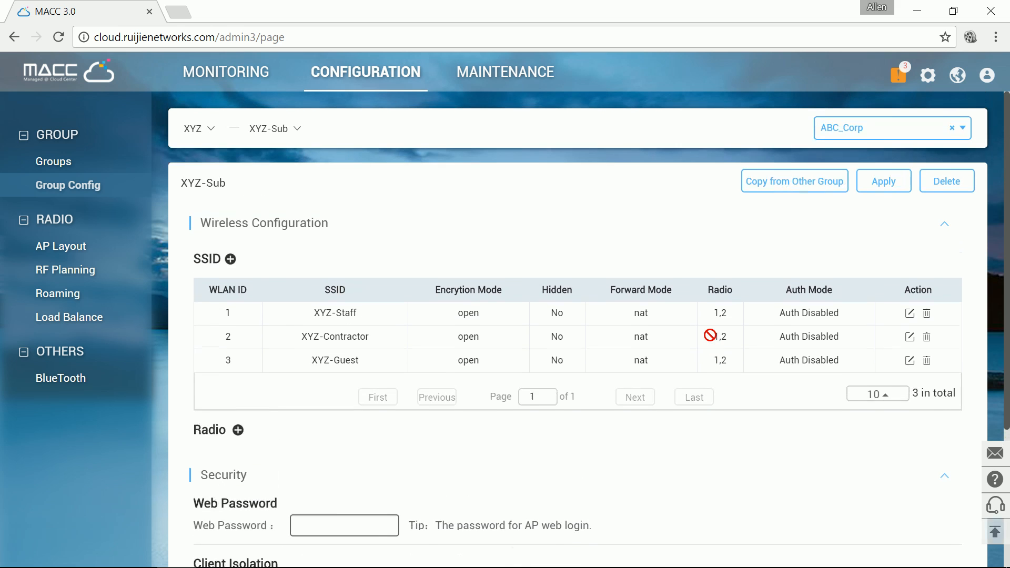
Apply XYZ-Sub's three-SSID configuration and dismiss the 'Apply successfully' message.
click(883, 192)
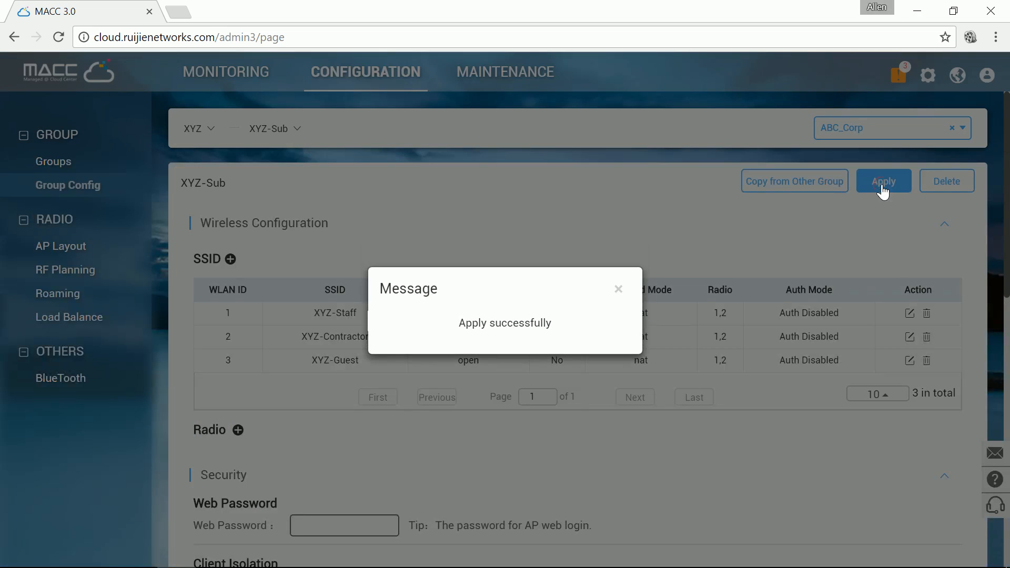
click(618, 291)
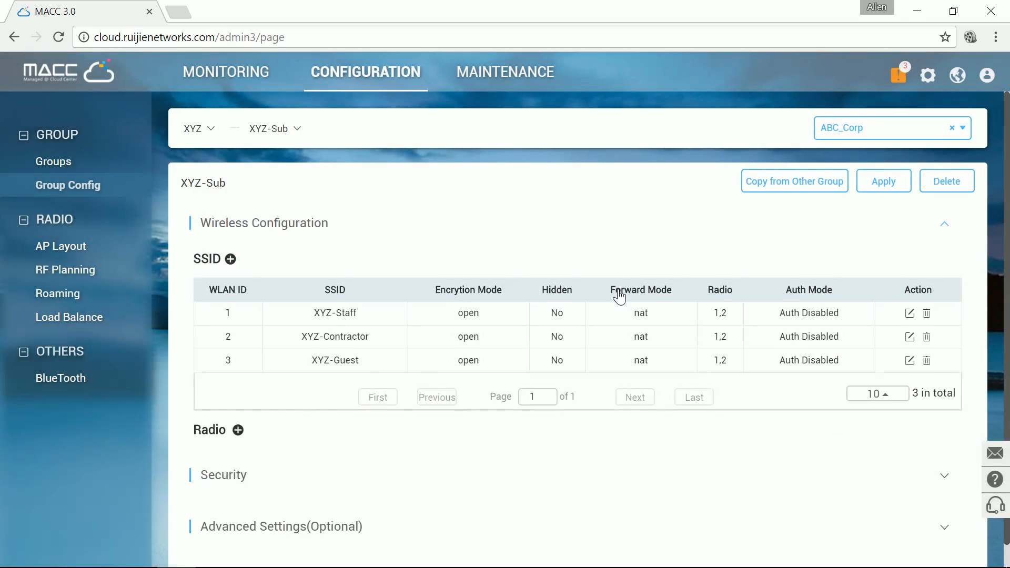
scroll(619, 296, down, 1)
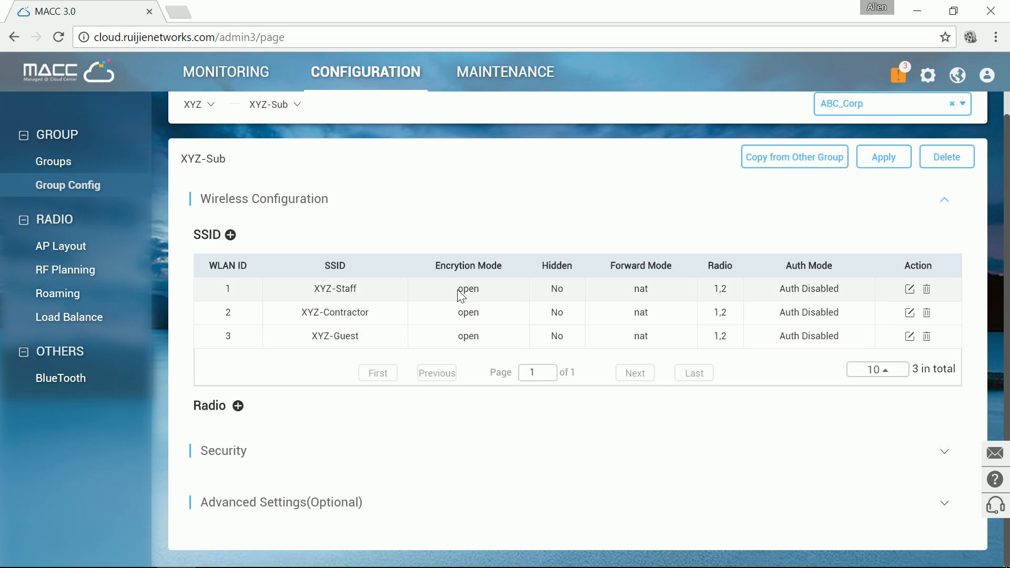
click(216, 75)
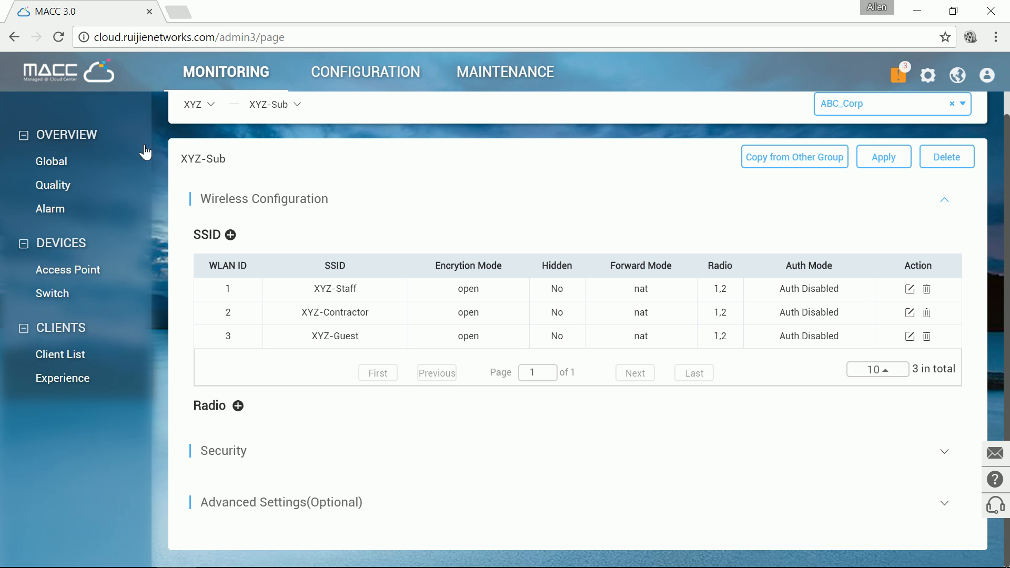
Show the Monitoring Access Point list filtered to group XYZ.
click(69, 270)
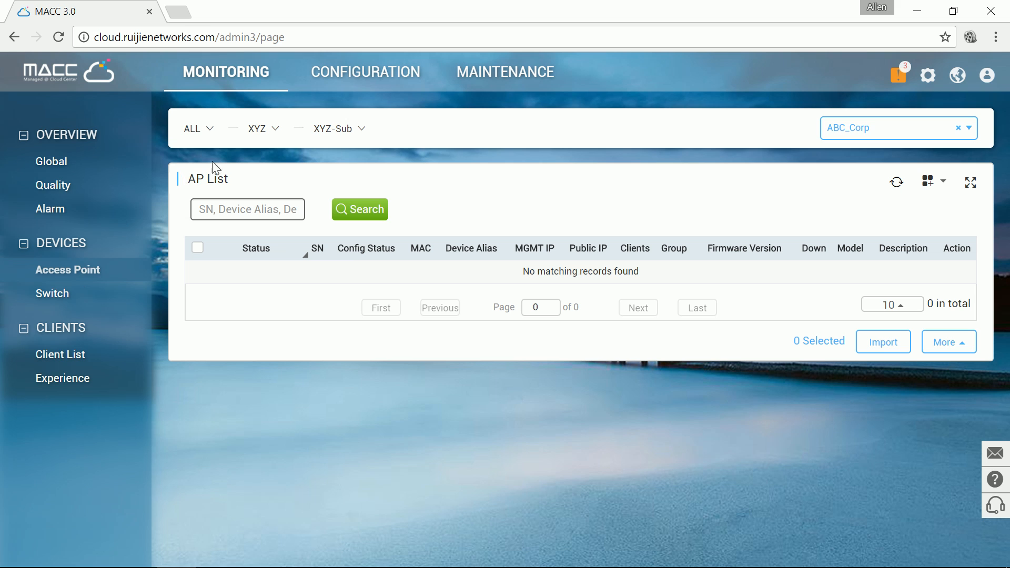
click(272, 135)
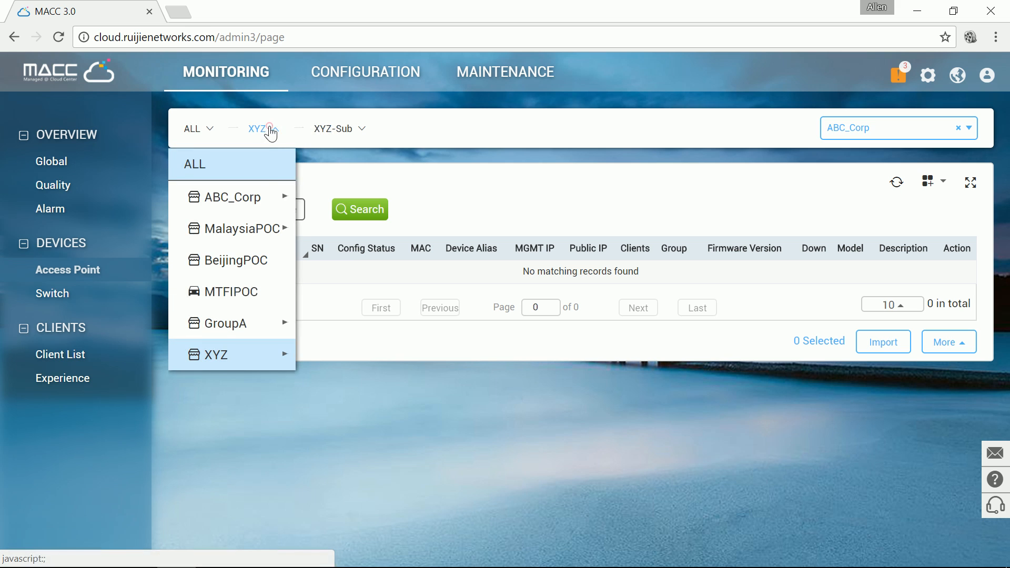
mouse_move(226, 362)
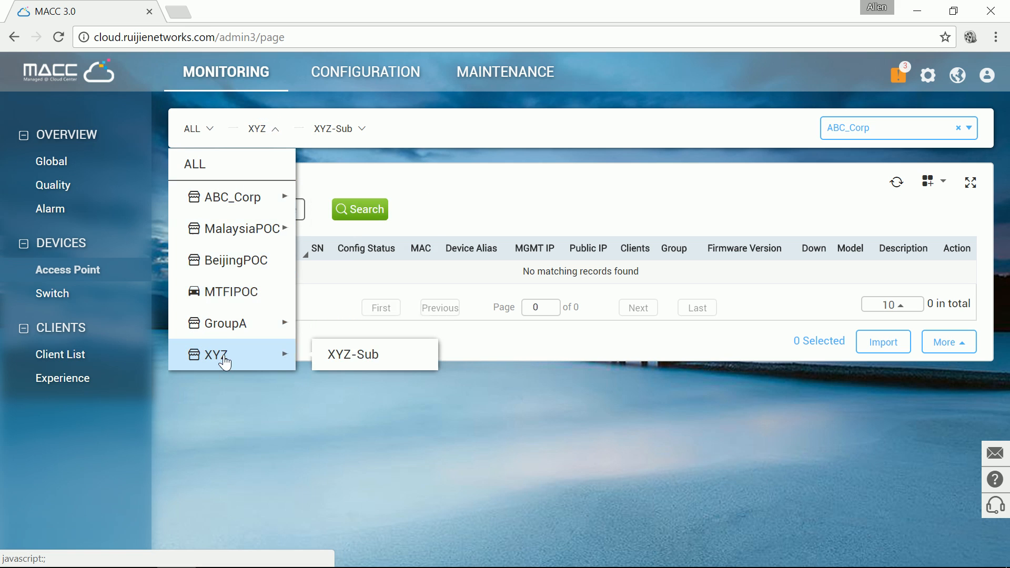
click(226, 362)
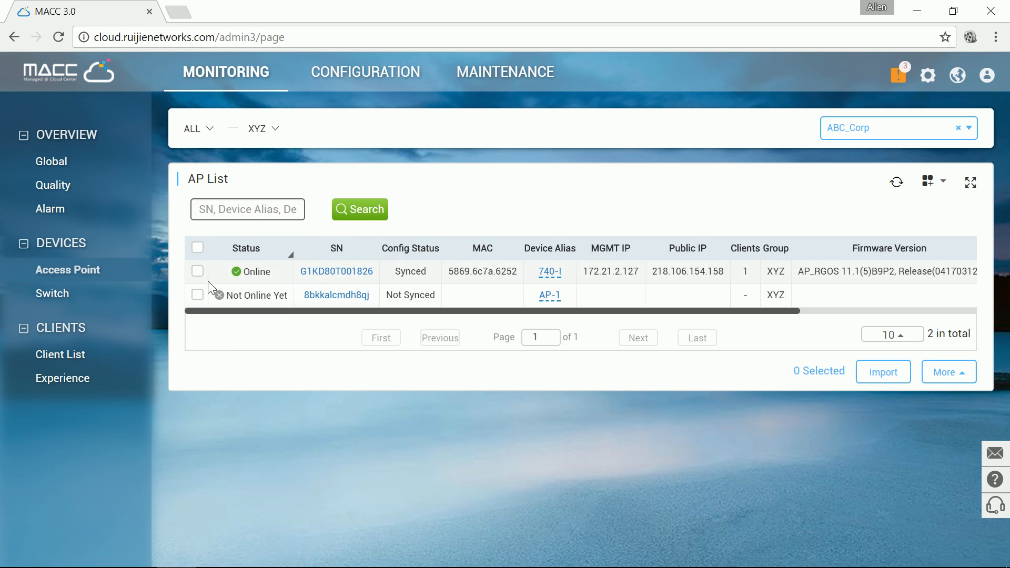
Move the online access point 740-I from group XYZ into sub-group XYZ-Sub.
click(197, 272)
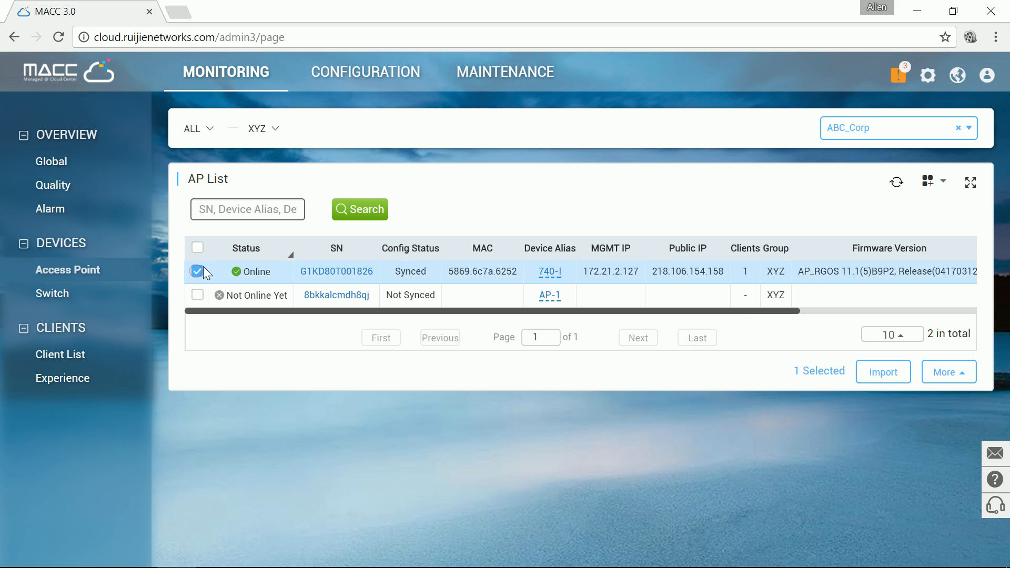
click(962, 386)
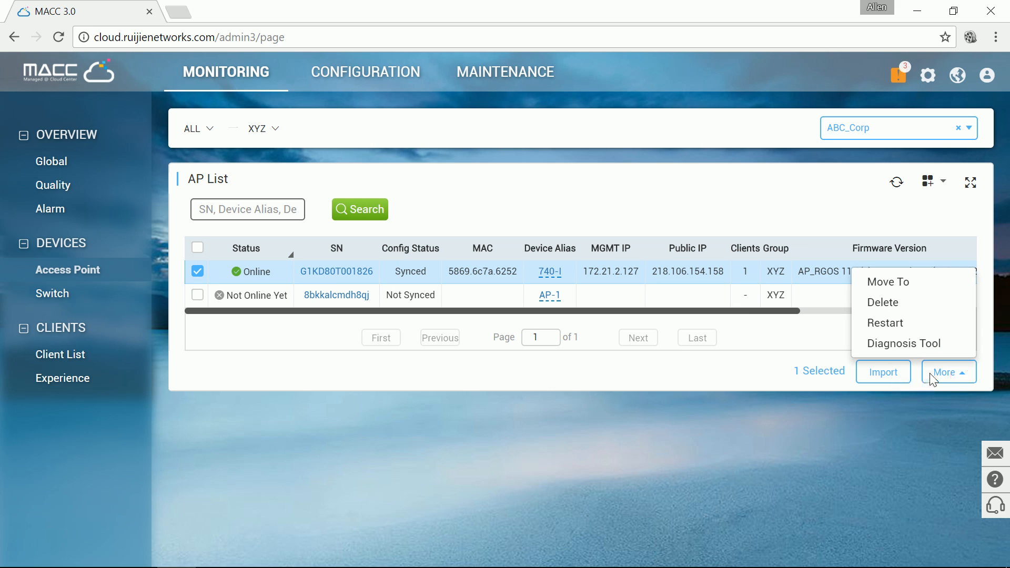
click(919, 294)
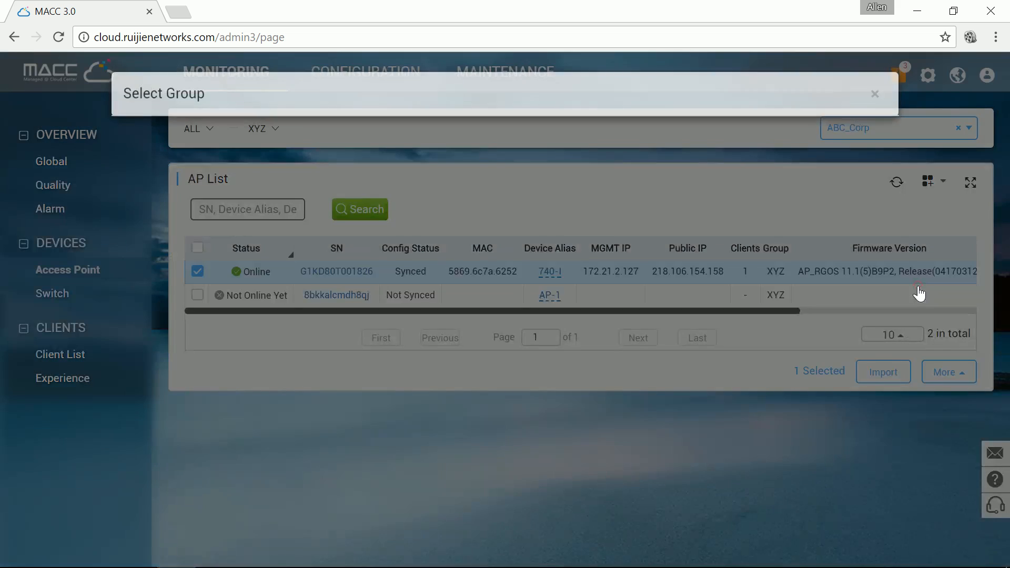
click(398, 437)
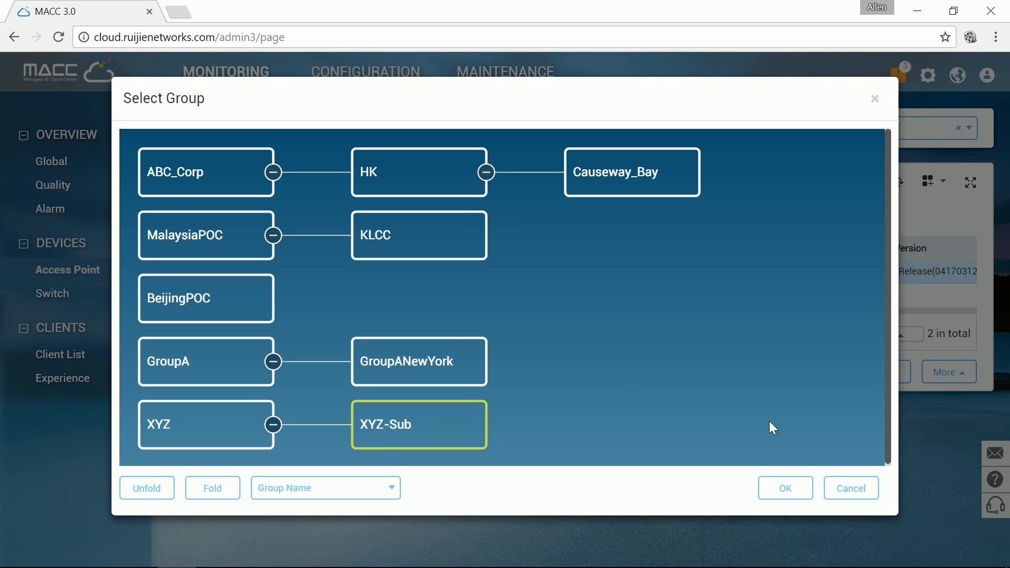
click(780, 487)
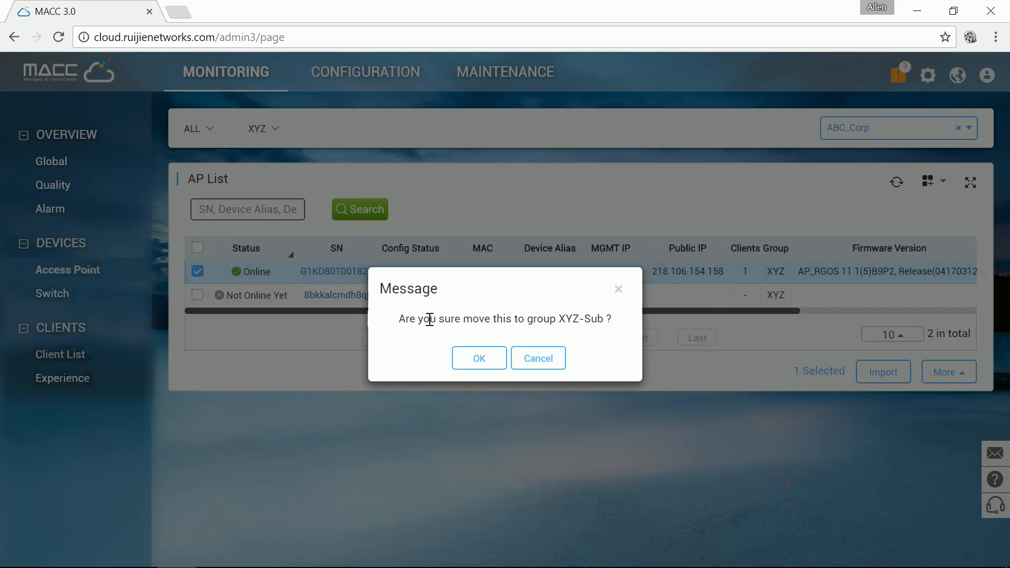
click(470, 358)
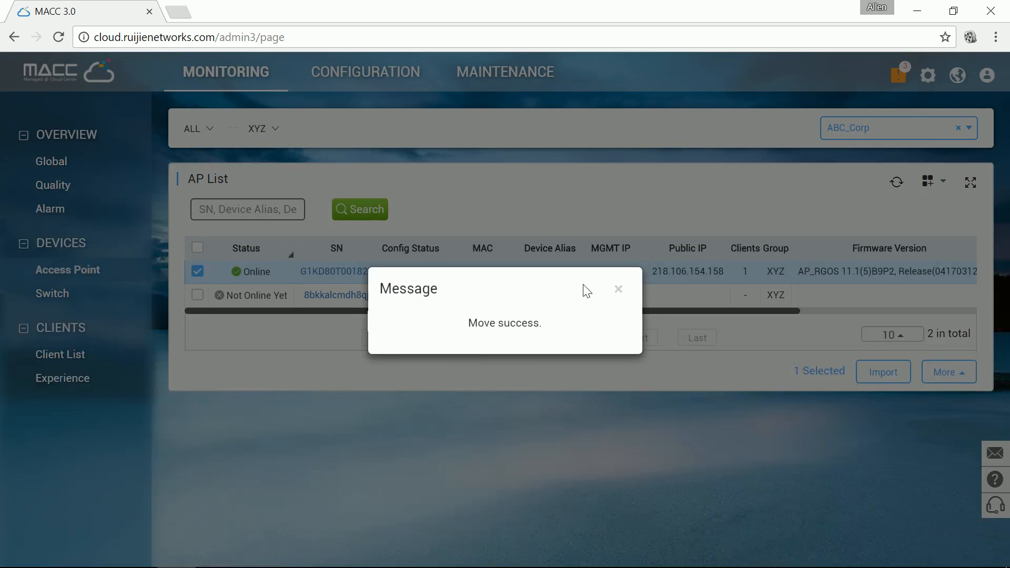
click(629, 288)
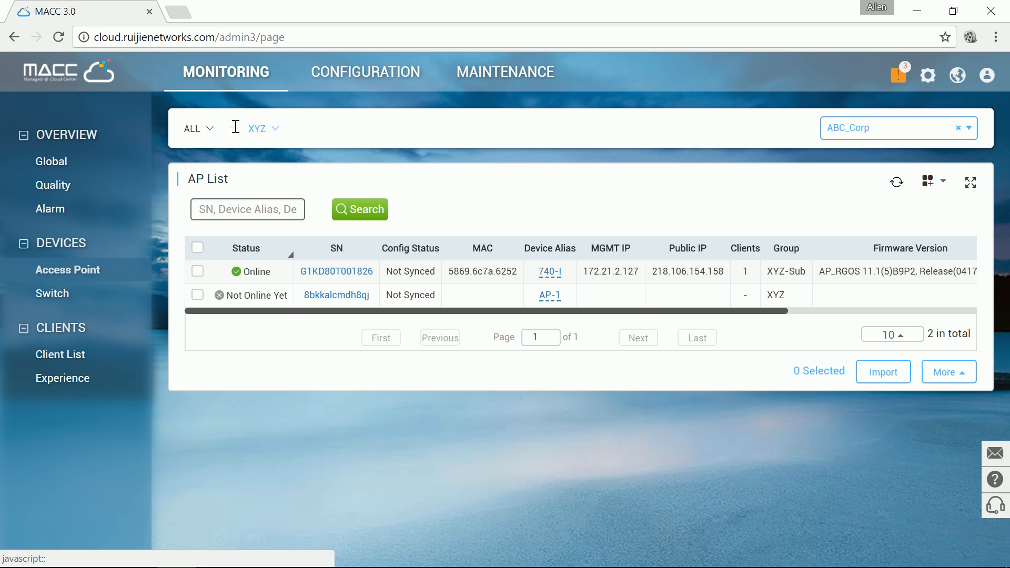
Filter the AP list to XYZ-Sub, showing only 740-I.
click(277, 132)
mouse_move(252, 354)
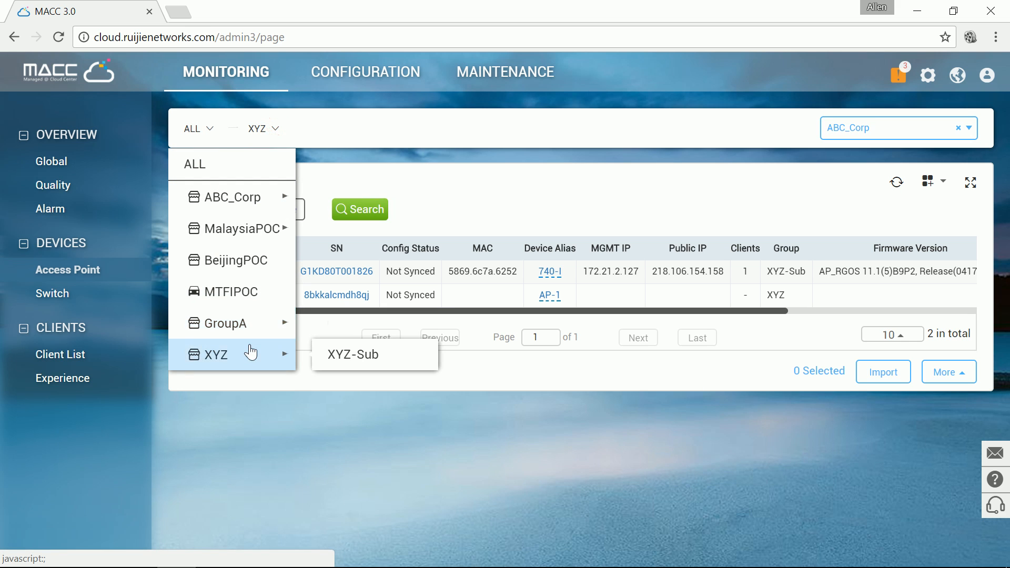
click(333, 355)
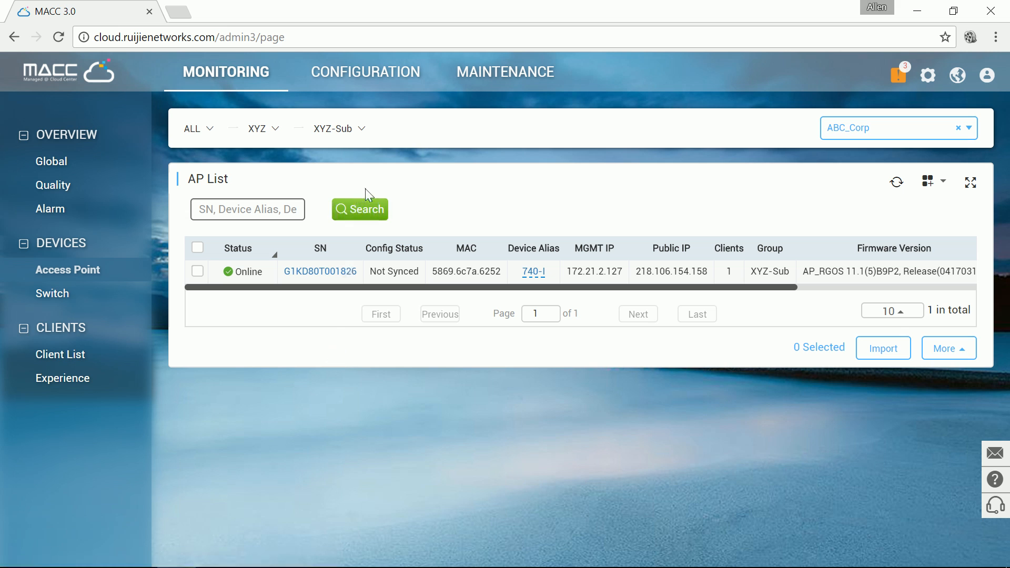